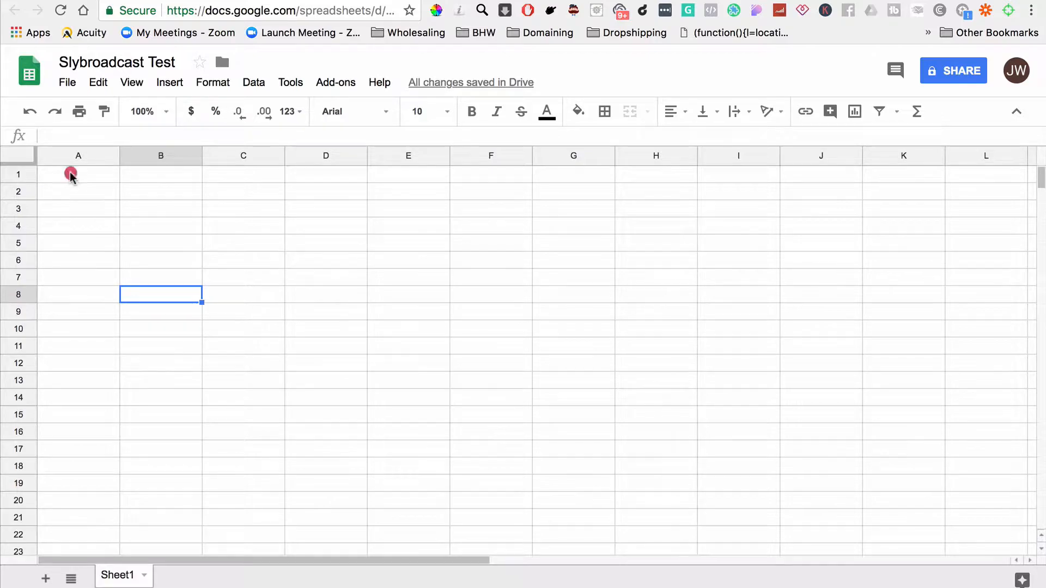
Step: Enter the column headers "Name" and "Phone Number" in cells A1 and B1
type("Name")
key("Tab")
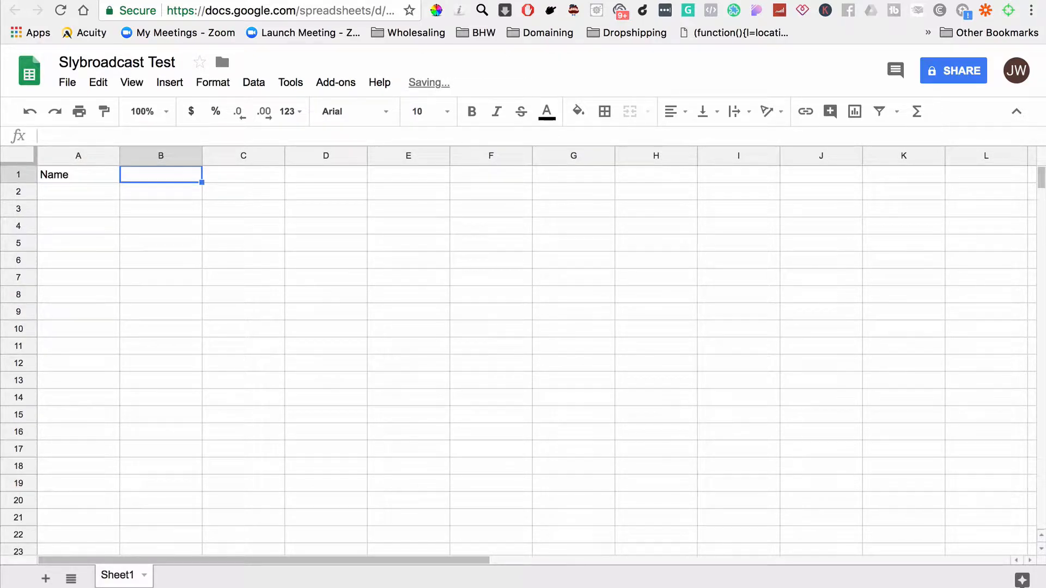
type("#hone Number")
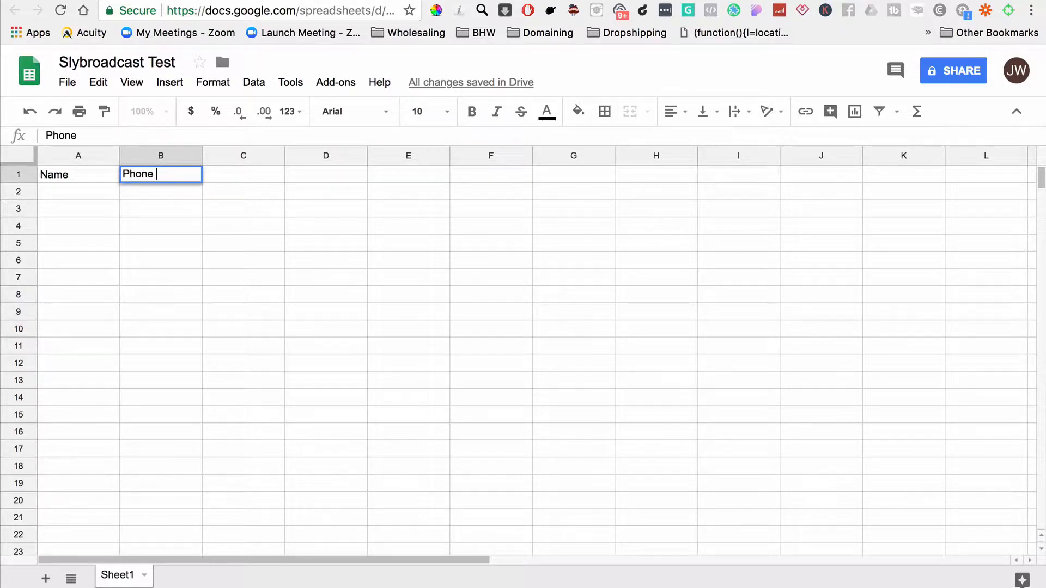
Step: Fill row 2 with the contact's first name in column A and phone number in column B
left_click(90, 206)
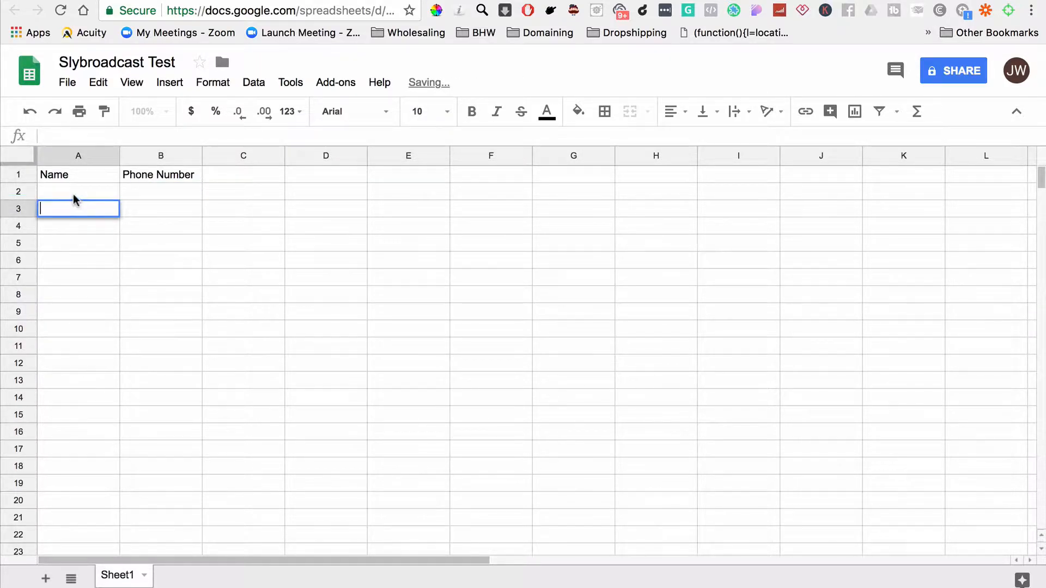
double_click(74, 193)
type("Jelani")
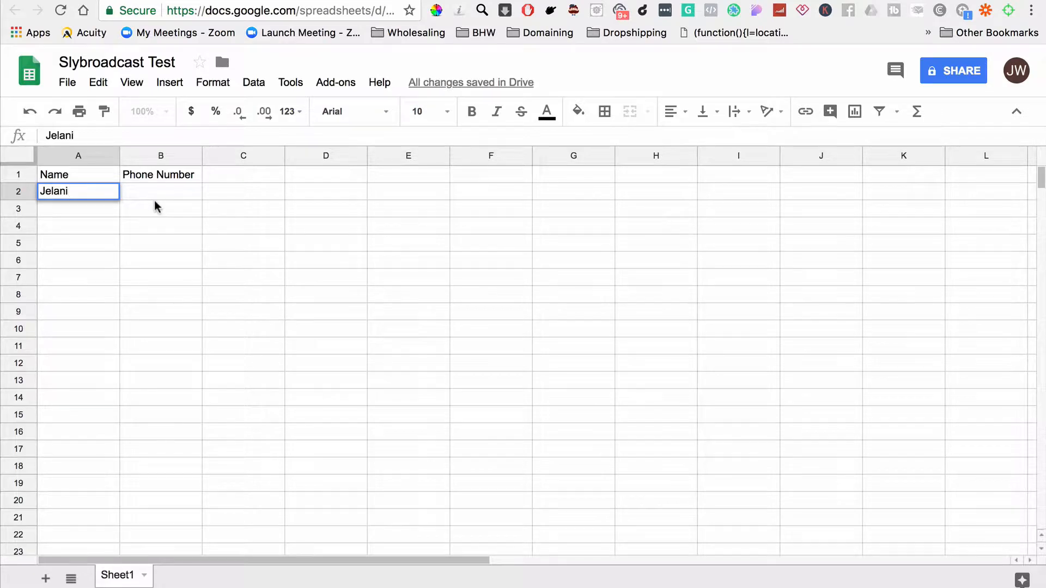
left_click(159, 181)
left_click(154, 193)
double_click(153, 194)
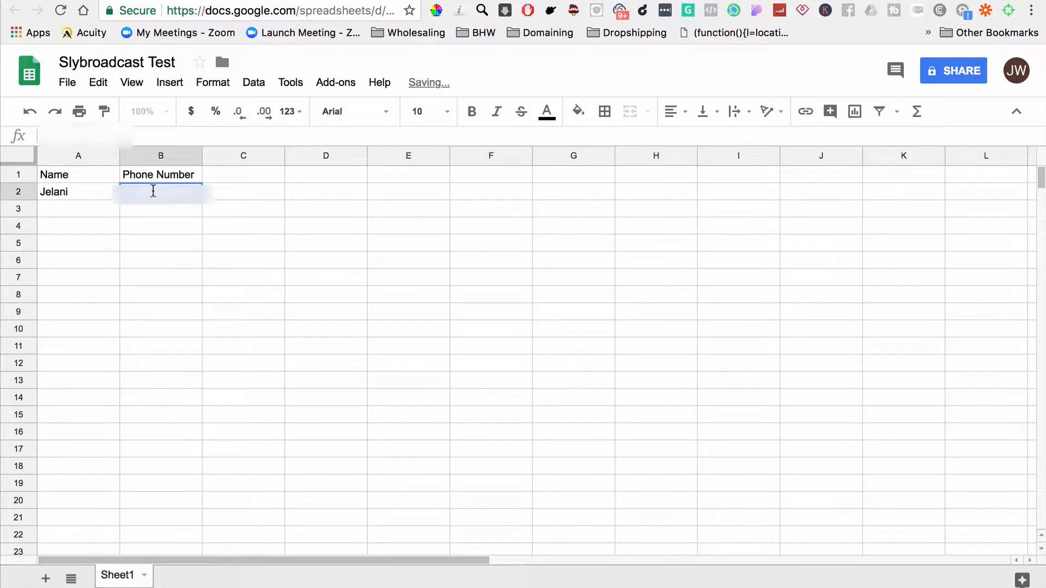
type("??????")
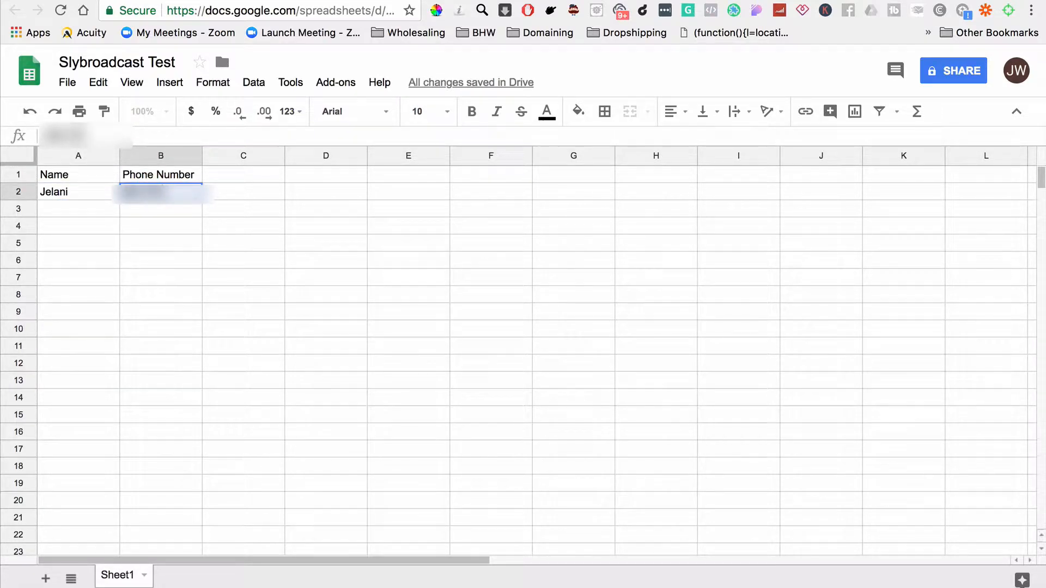
type("???")
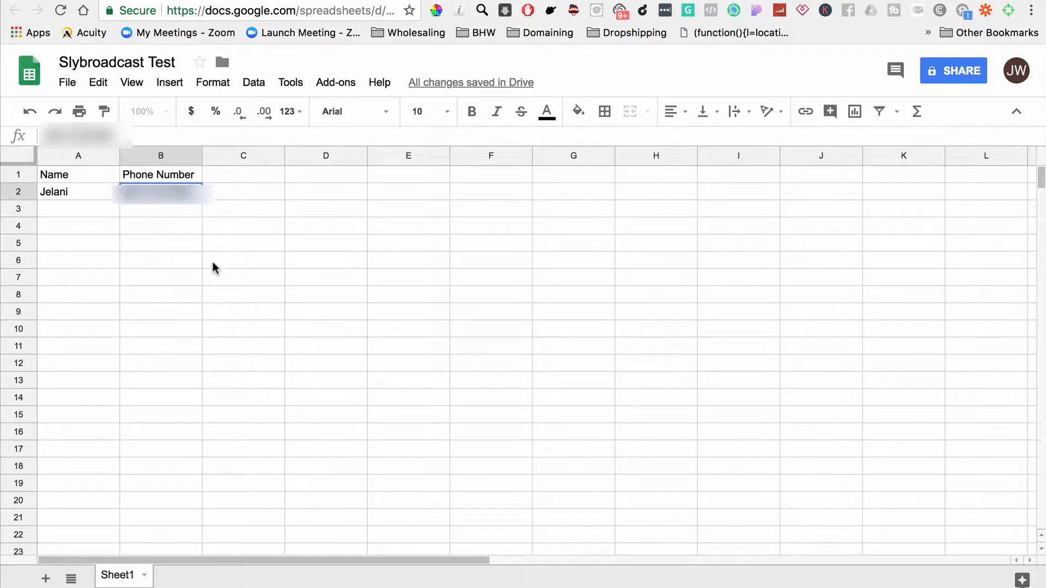
left_click(221, 264)
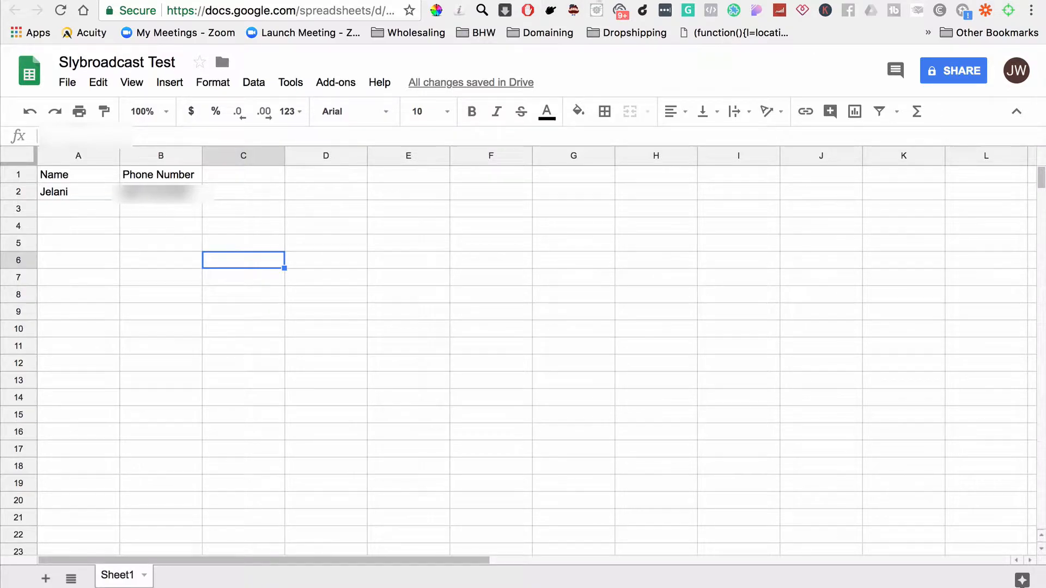
Step: Switch to Zapier and start a new Zap
left_click(594, 3)
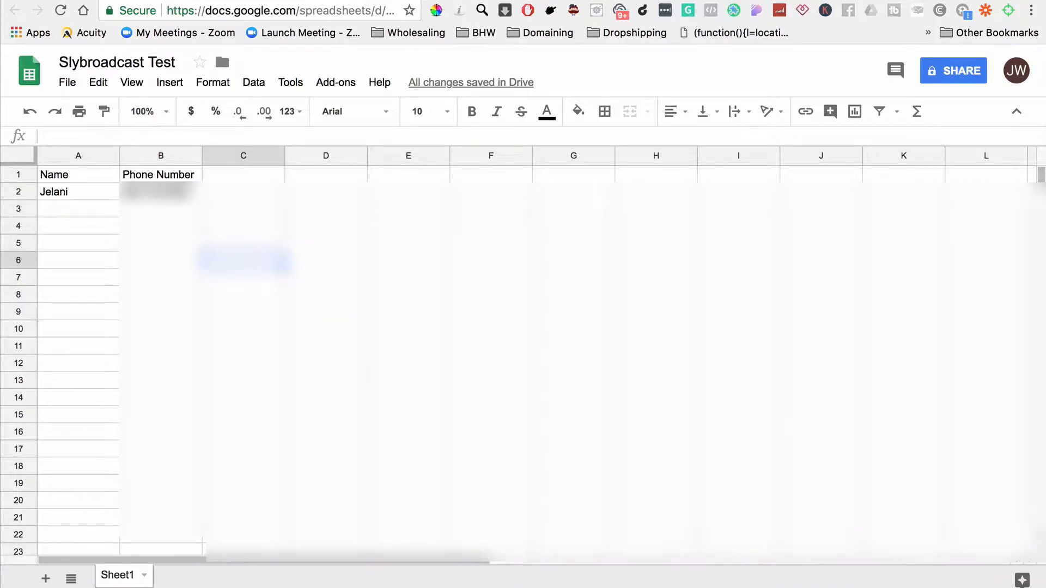
left_click(678, 1)
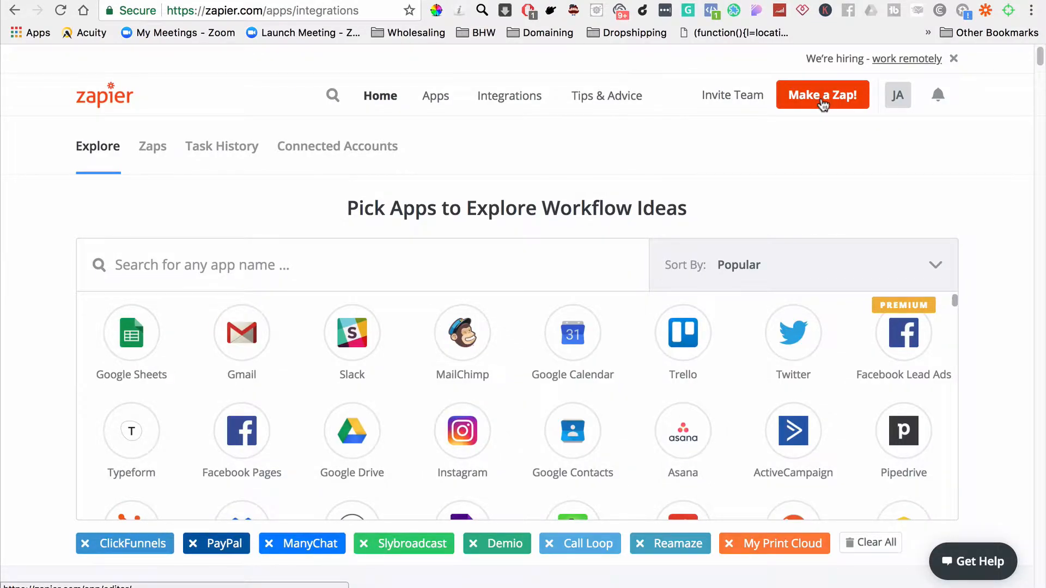
key("XF86AudioLowerVolume")
left_click(820, 97)
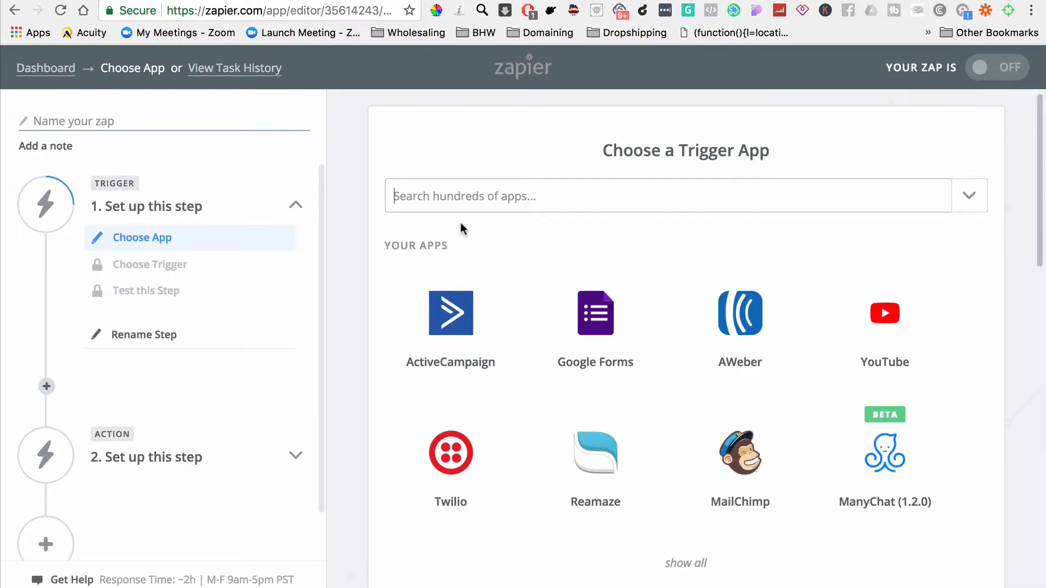
Step: Choose Google Sheets as the trigger app and save New or Updated Spreadsheet Row as its trigger
type("Goo")
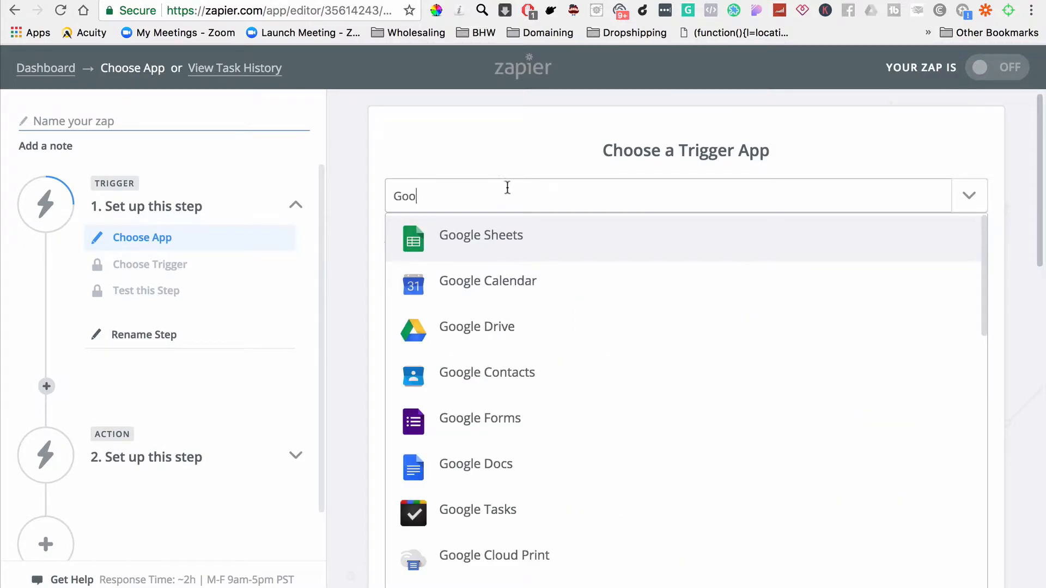
left_click(510, 242)
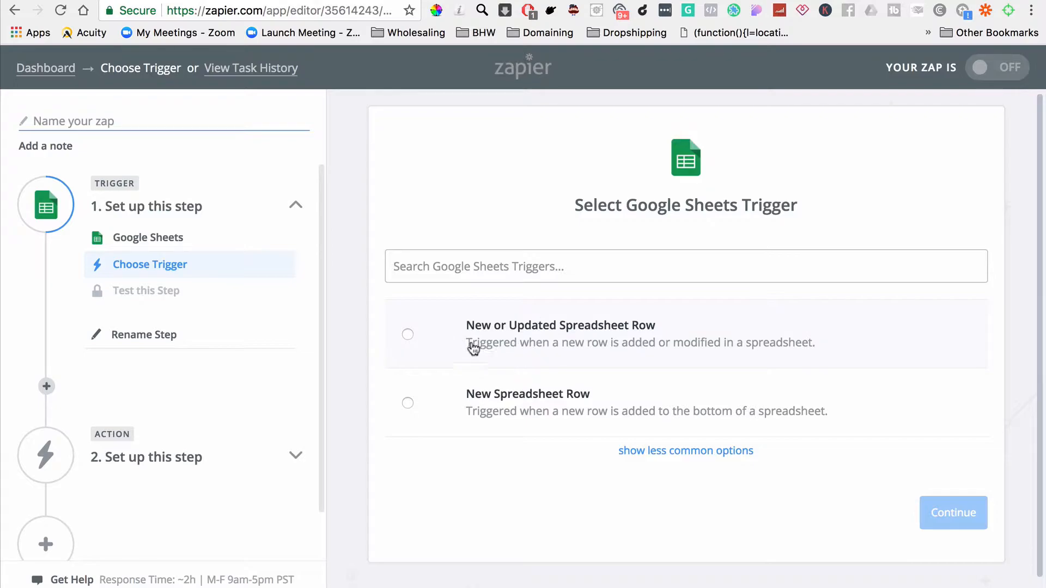
left_click(407, 334)
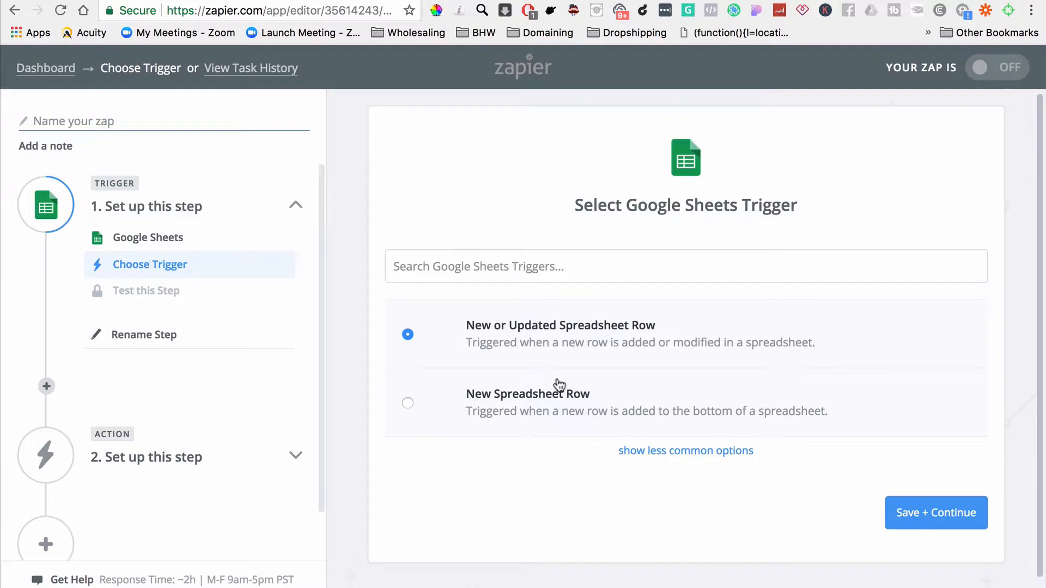
left_click(891, 516)
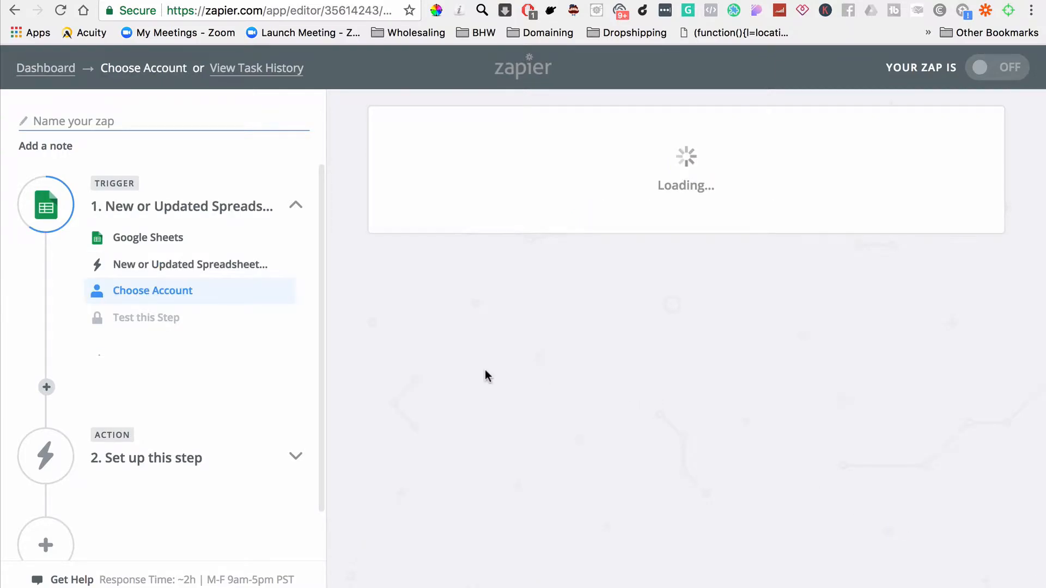
Step: Use the JayWay Property Management Google Sheets account for the trigger and continue to its options
scroll(511, 478, "down", 3)
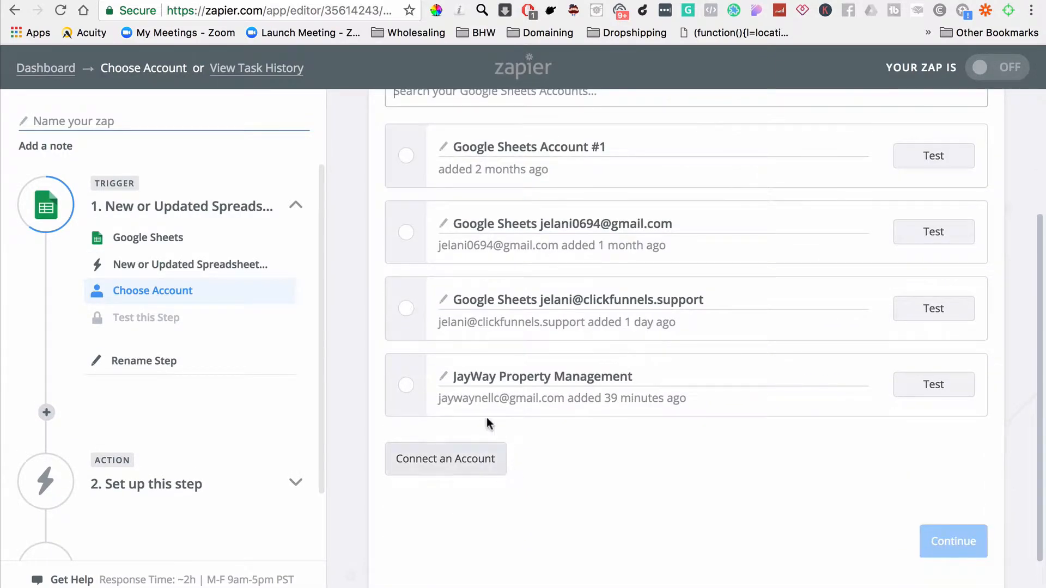
left_click(406, 385)
left_click(943, 546)
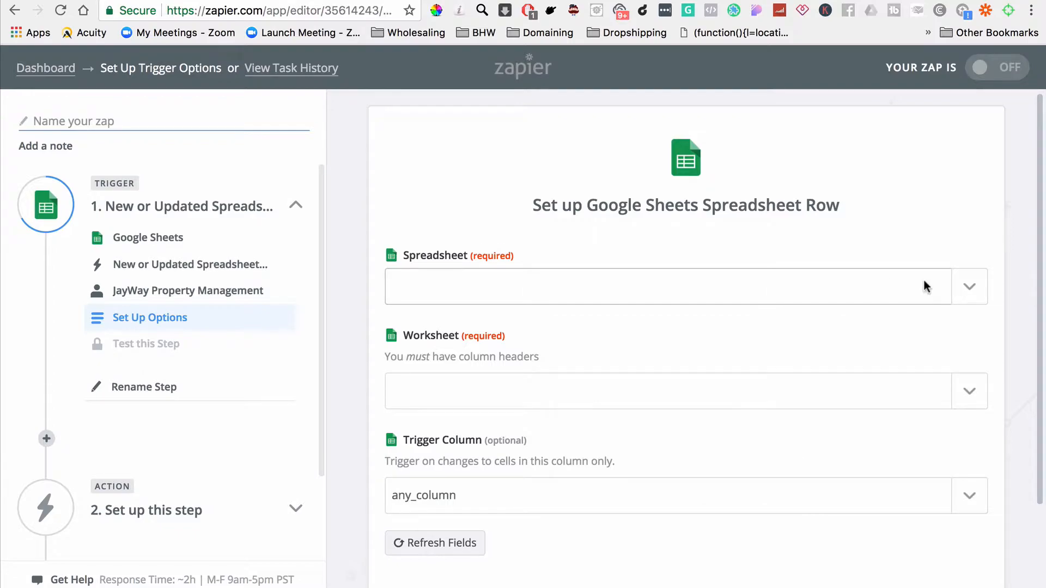
Step: Set the trigger's spreadsheet to Slybroadcast Test and its worksheet to Sheet1
left_click(969, 286)
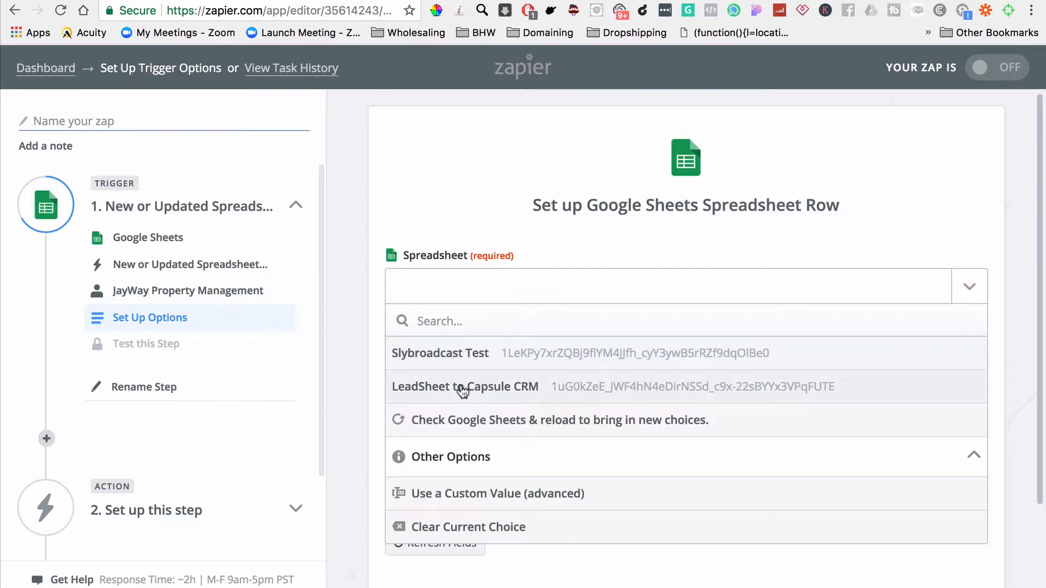
left_click(486, 355)
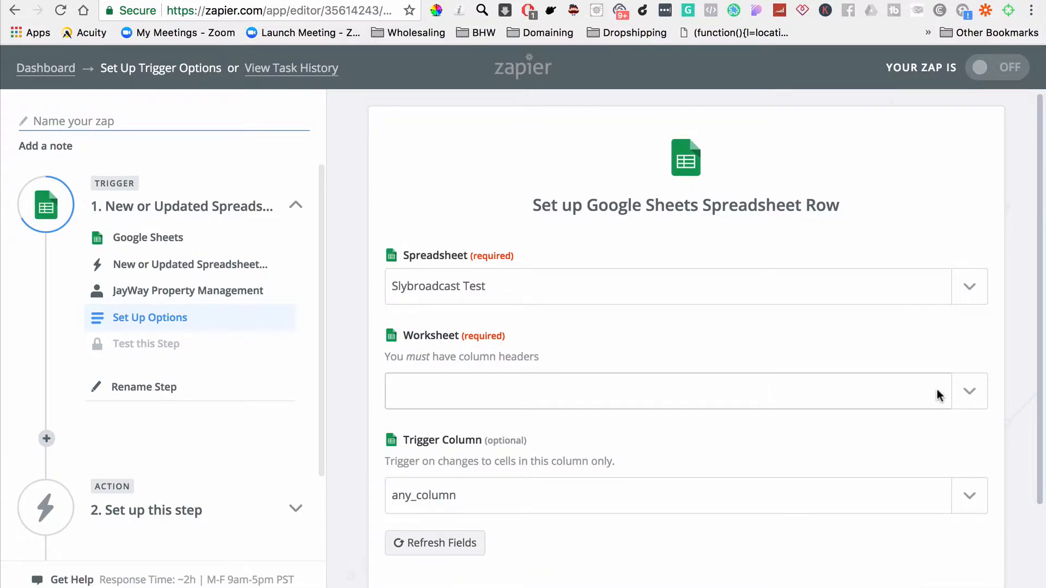
left_click(969, 394)
left_click(591, 469)
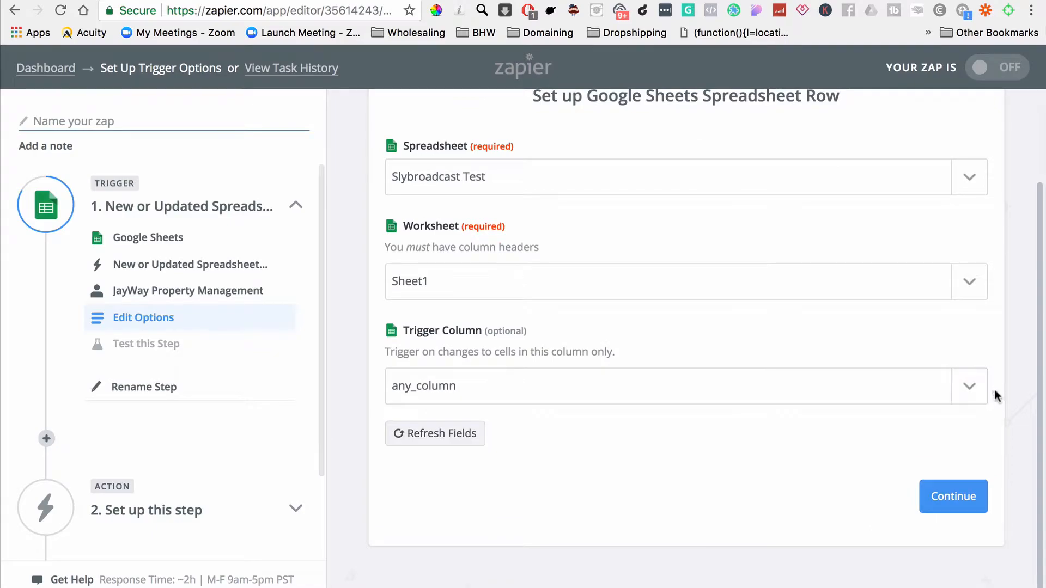
Step: Set the trigger column to Phone Number, checking the column headers in the spreadsheet, and continue
left_click(973, 390)
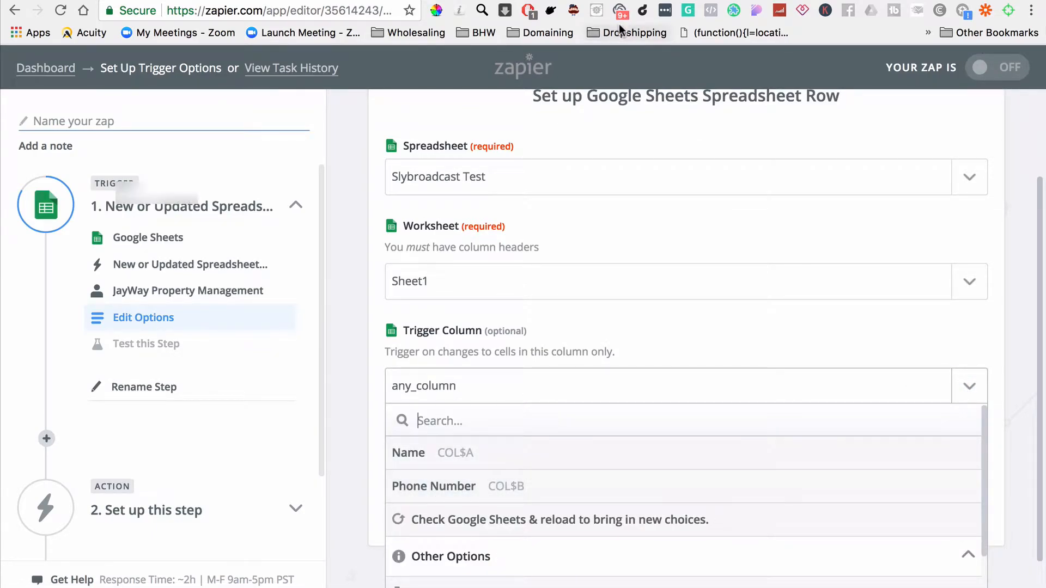
left_click(635, 2)
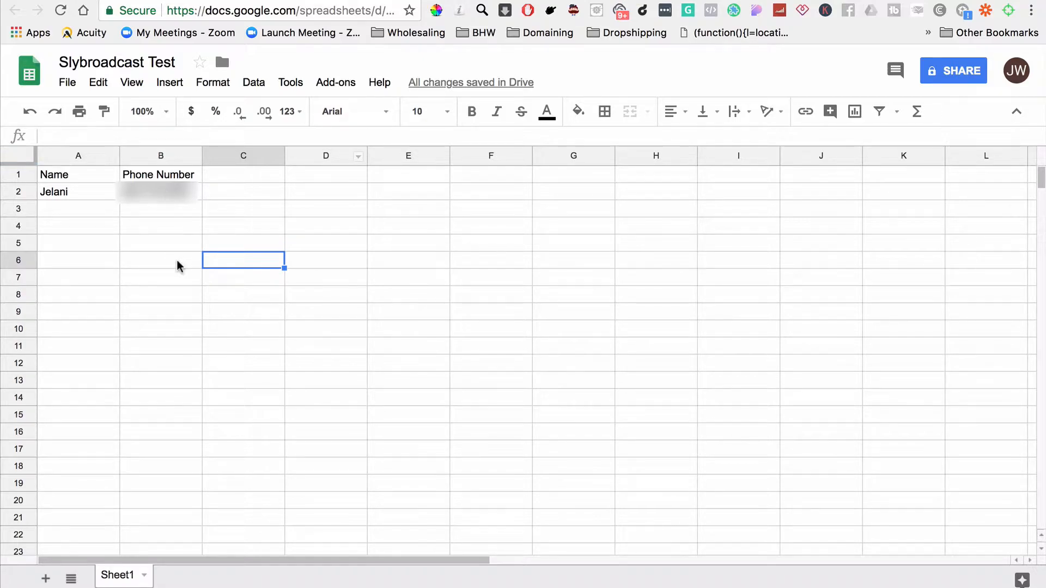
left_click(684, 2)
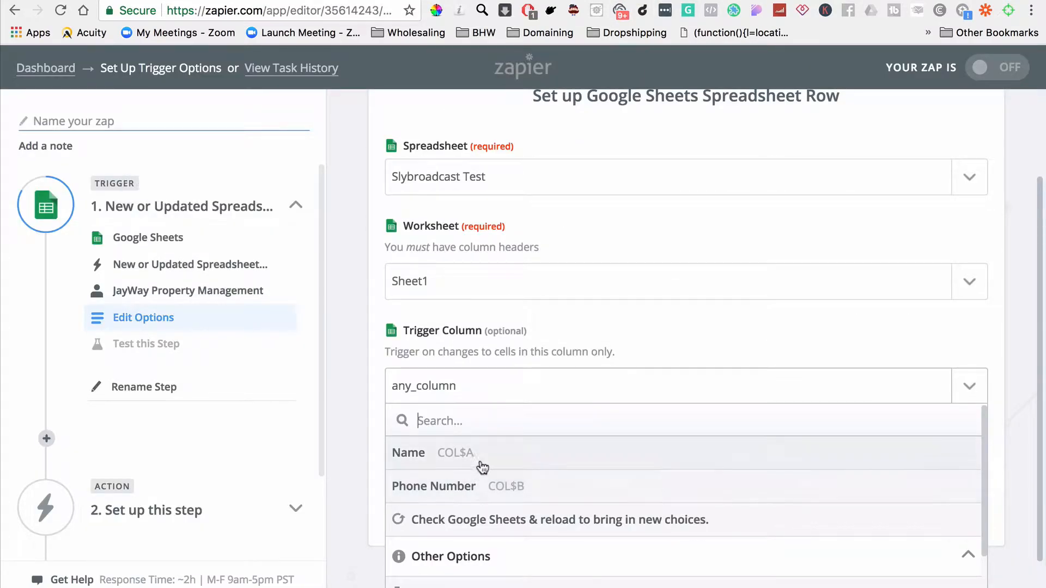
left_click(506, 486)
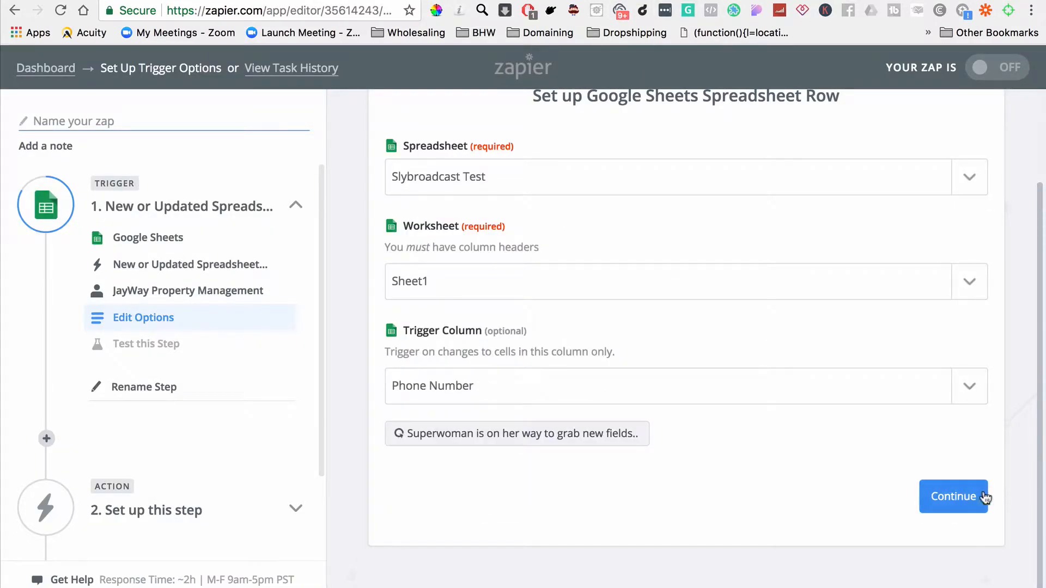
left_click(949, 494)
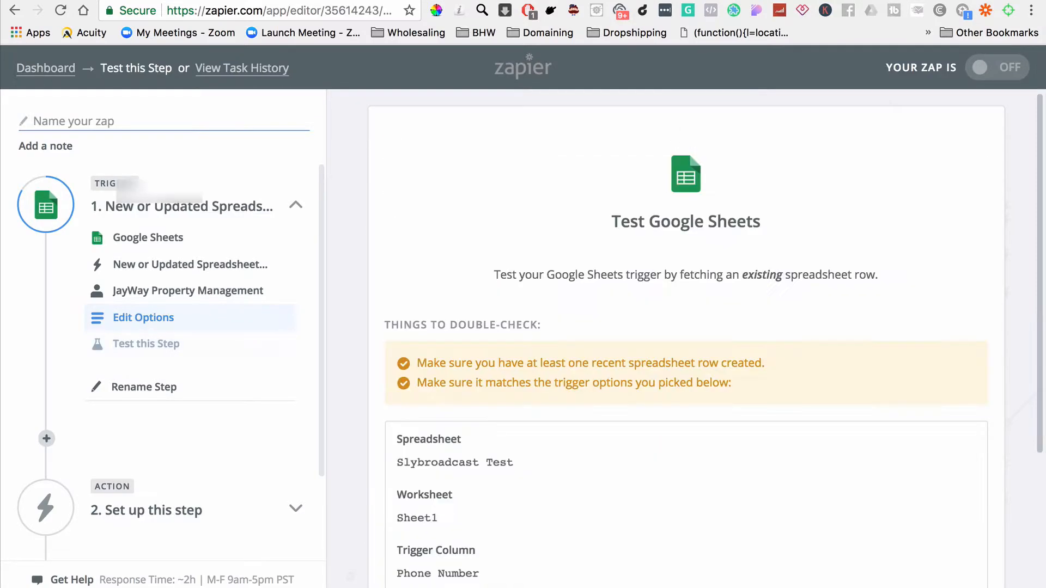
Step: Check the sample row in the spreadsheet, fetch it to test the trigger, and continue to the action setup
left_click(561, 2)
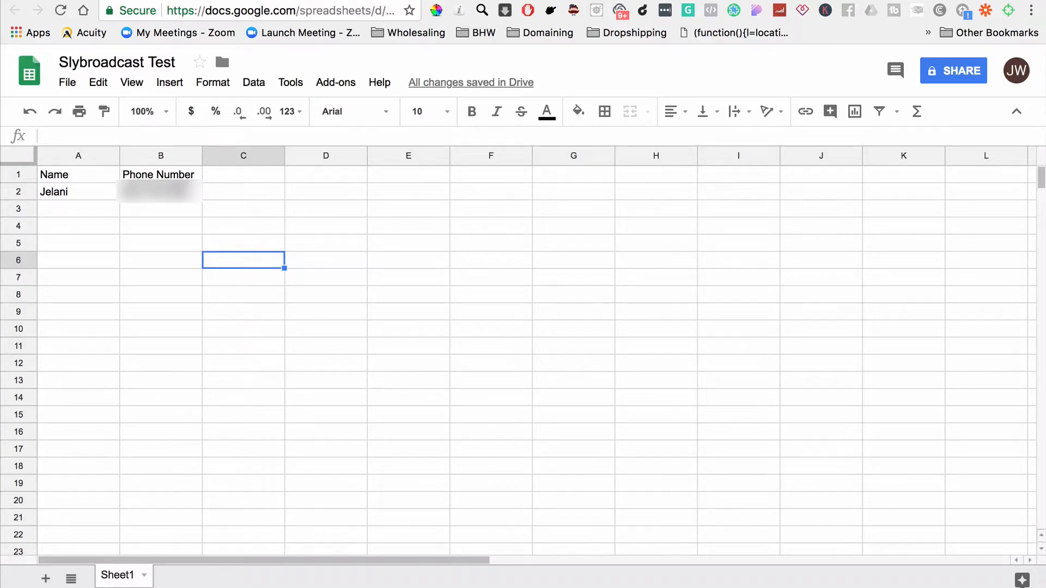
left_click(621, 2)
scroll(554, 494, "down", 4)
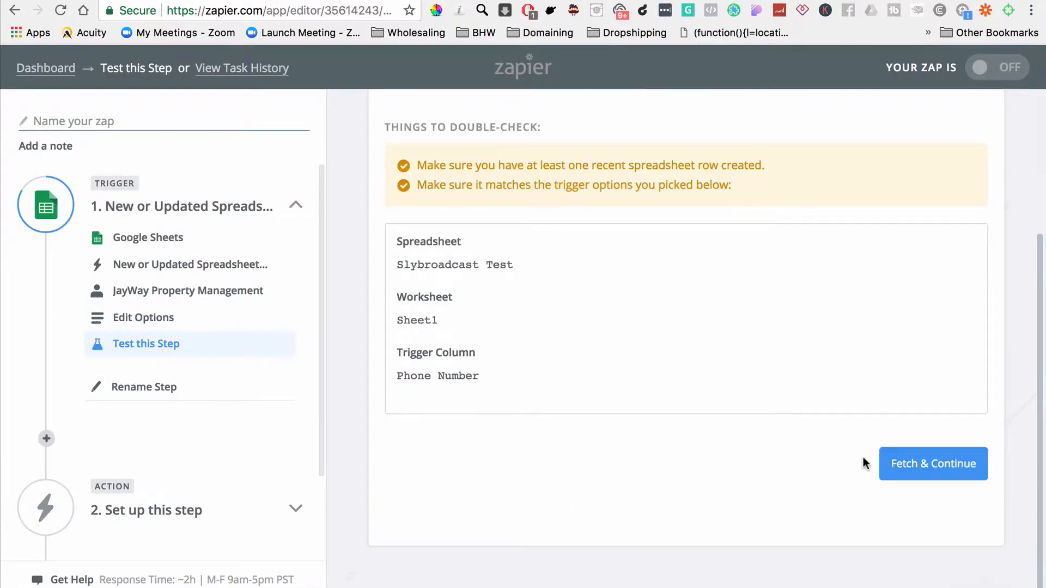
left_click(908, 468)
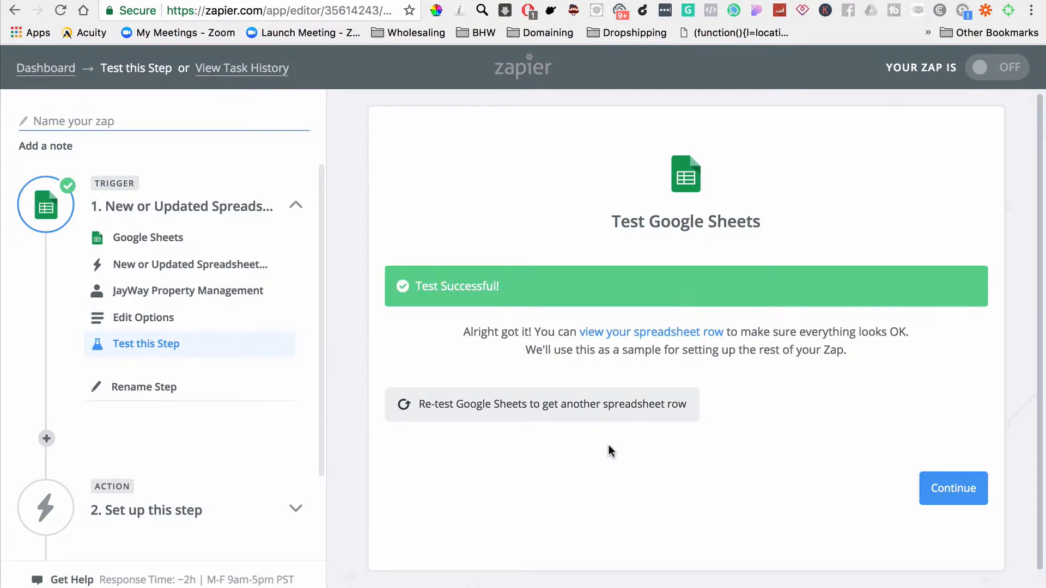
left_click(968, 488)
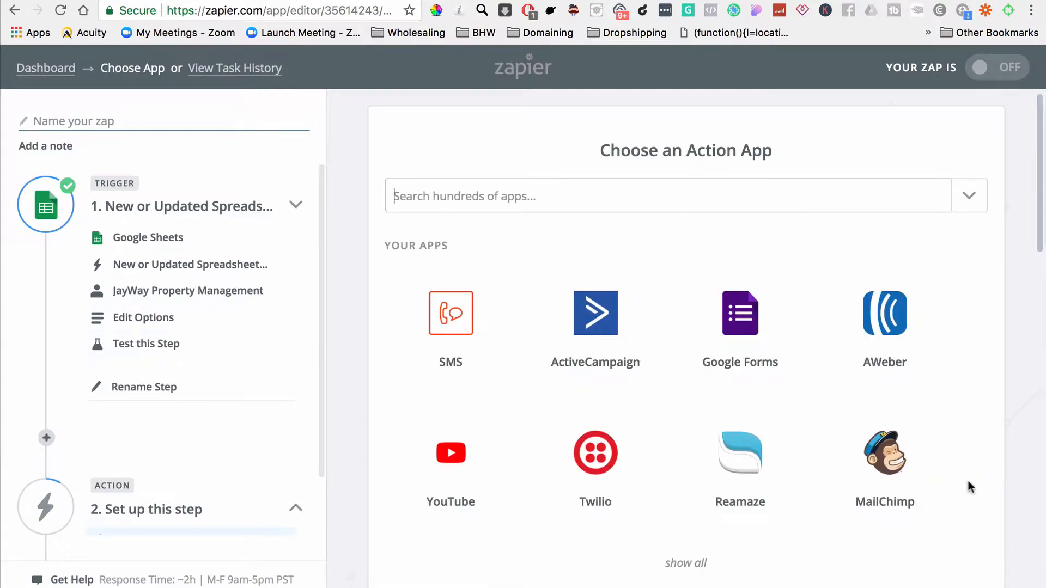
Step: Search the action apps for "sly" and choose Slybroadcast as the Zap's action app
left_click(571, 195)
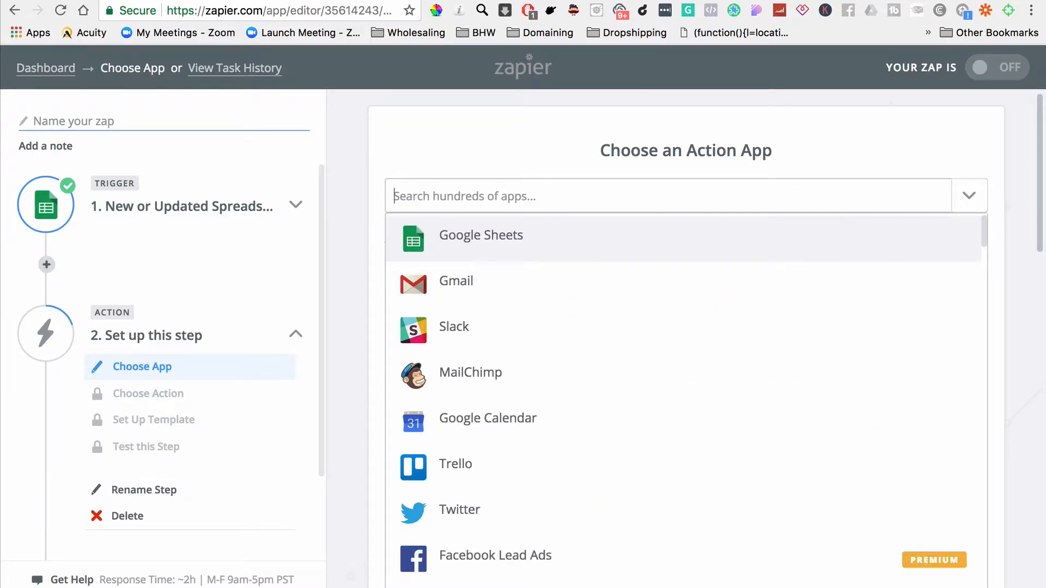
type("sly")
left_click(533, 235)
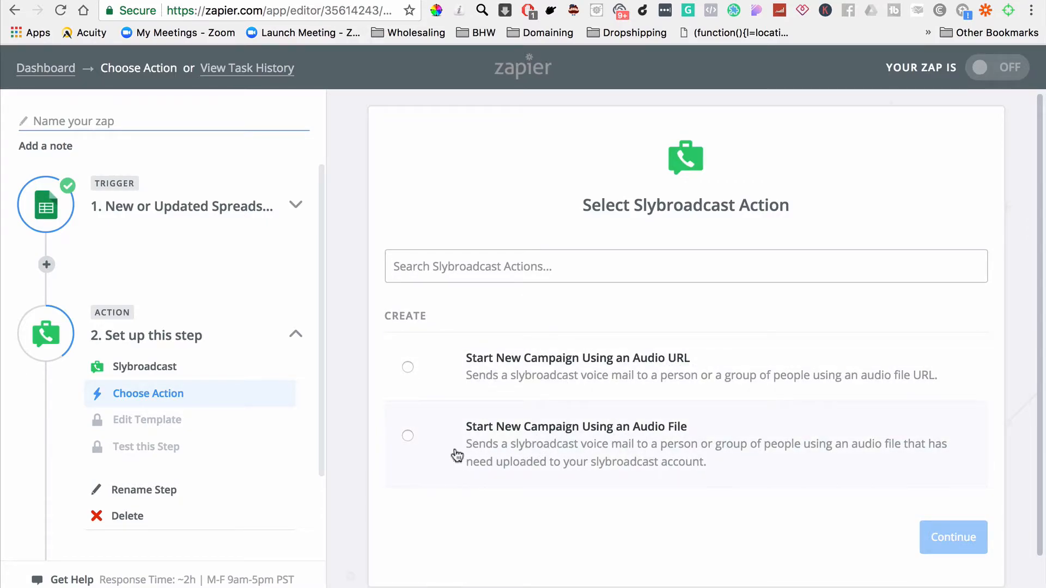
Step: Check the uploaded voice recordings in Slybroadcast, return to Zapier and save Start New Campaign Using an Audio File as the action
left_click(577, 0)
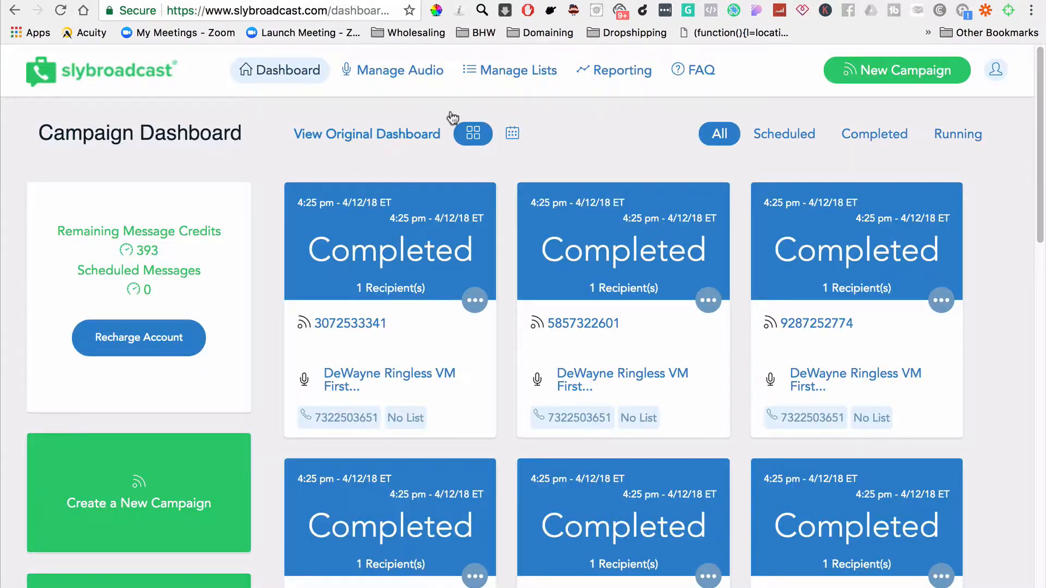
left_click(404, 71)
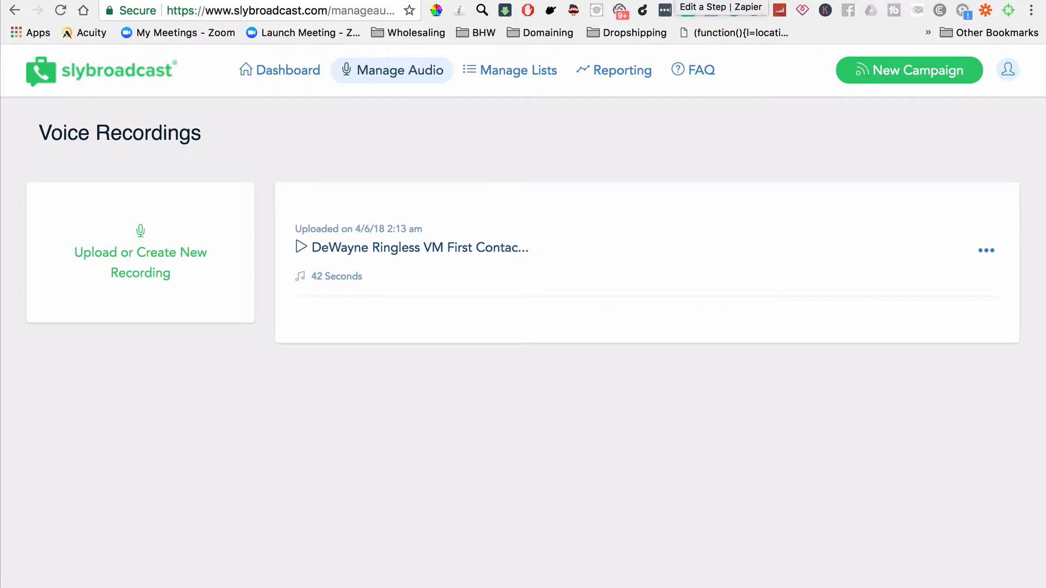
left_click(672, 0)
left_click(409, 439)
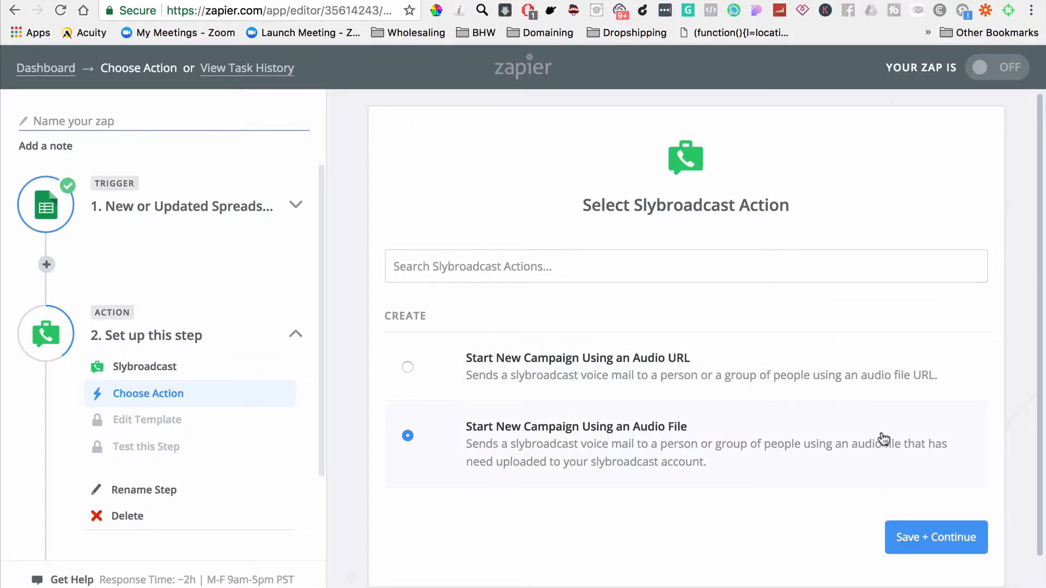
left_click(944, 536)
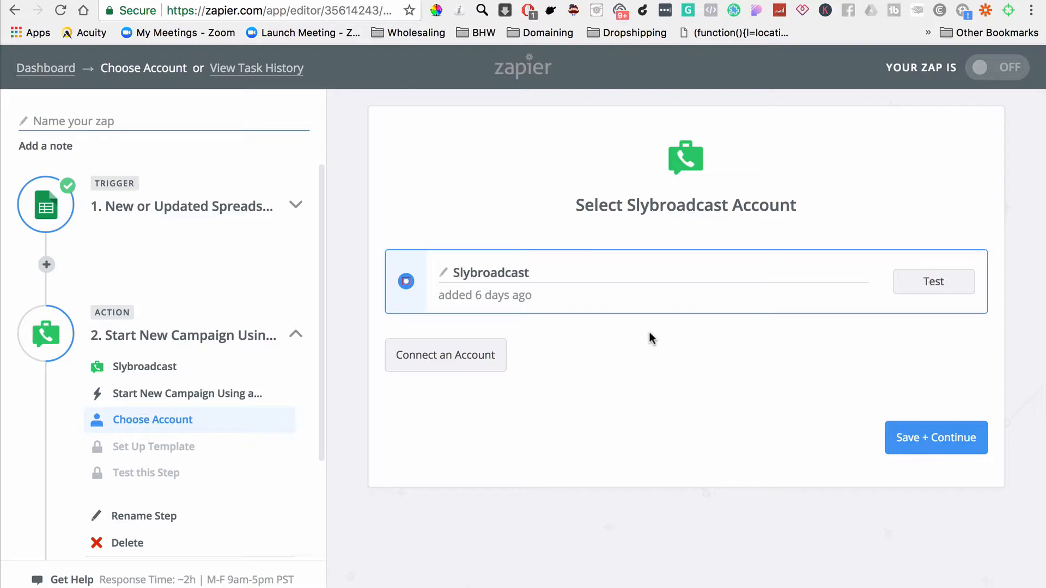
Step: Continue with the connected Slybroadcast account and set the Audio File to the Ringless VM First Contact recording
left_click(944, 442)
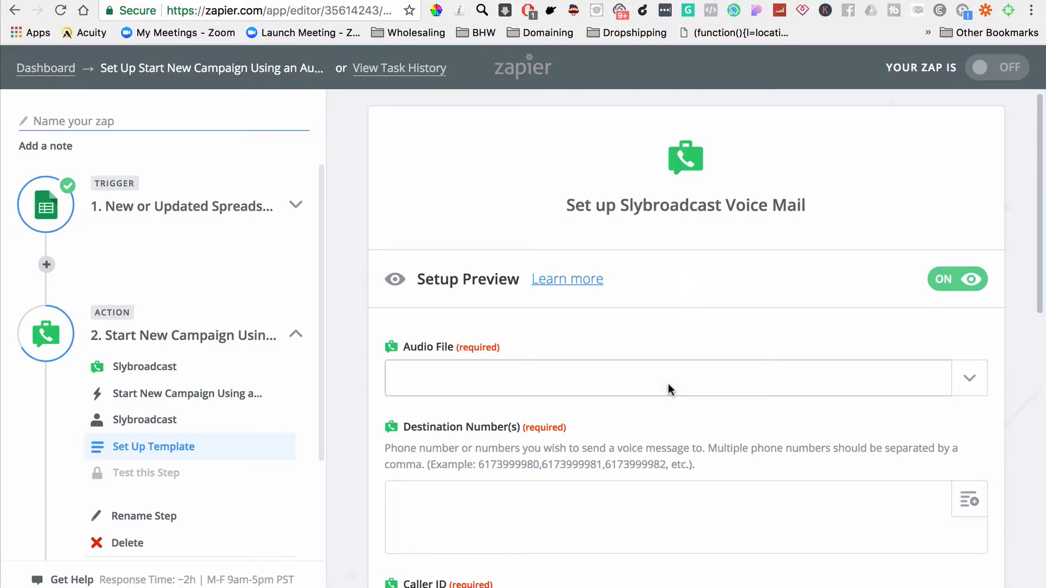
scroll(669, 388, "down", 4)
left_click(969, 175)
left_click(497, 251)
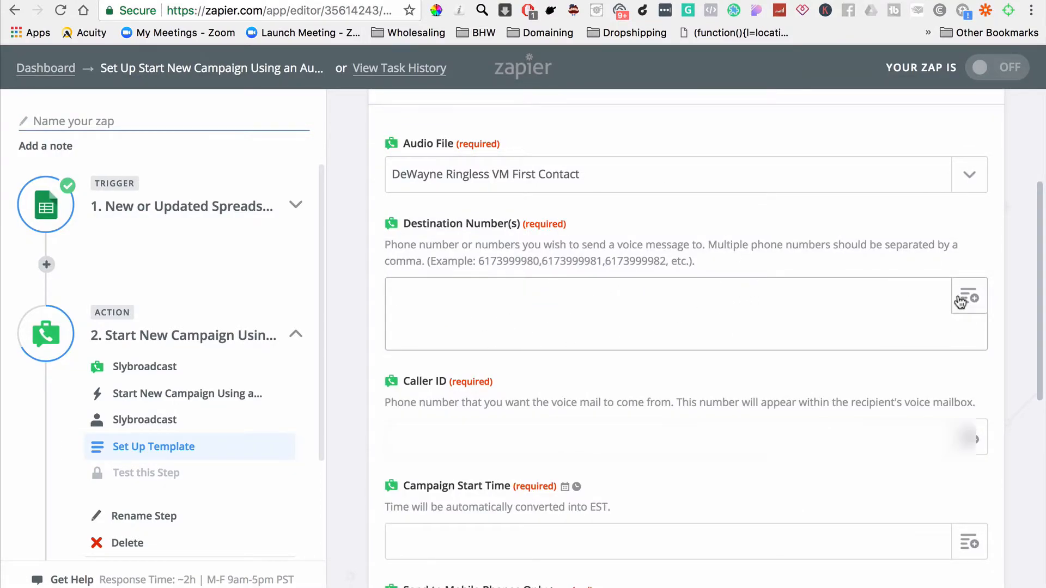
Step: Map Destination Number(s) to the Phone Number field of the spreadsheet row and check that column in the spreadsheet
left_click(976, 302)
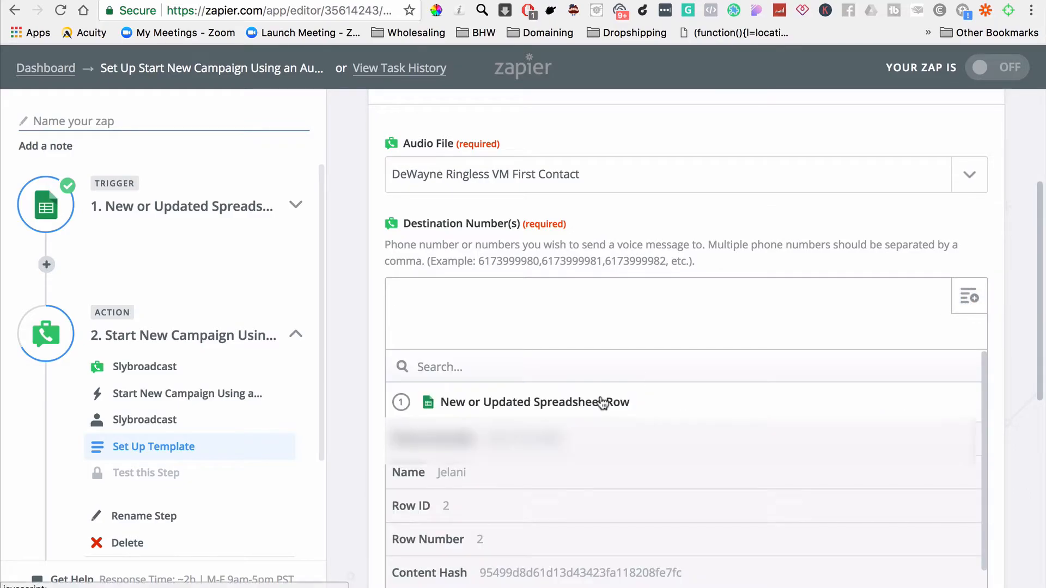
left_click(457, 444)
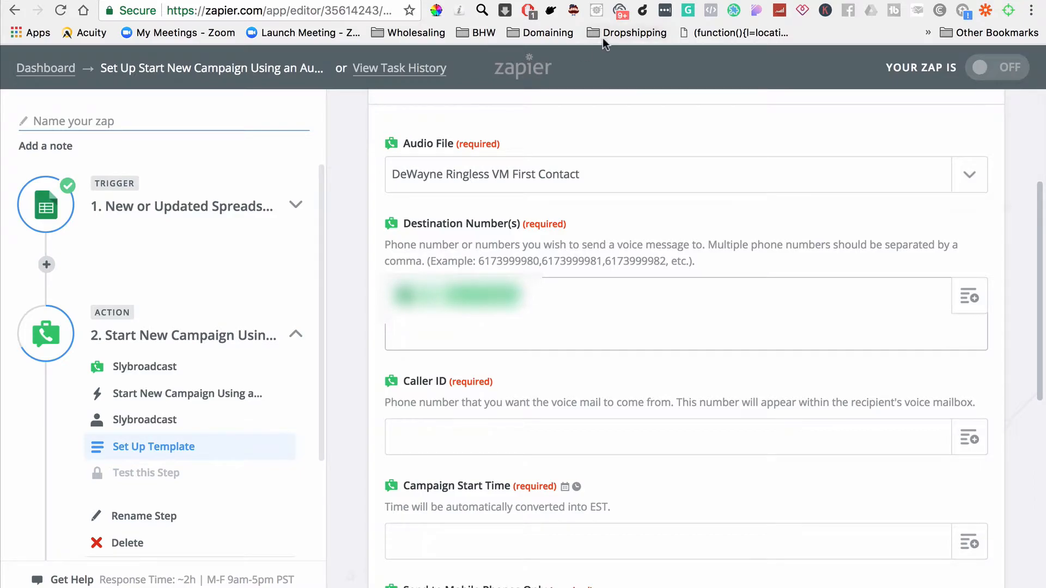
left_click(164, 1)
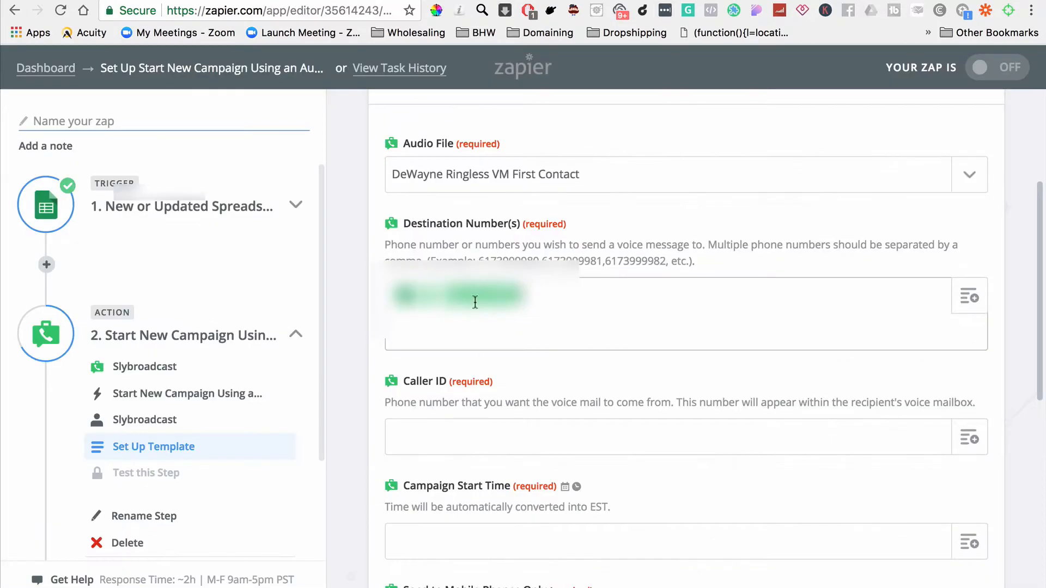
Step: Copy the tracking phone number from the CallRail voicemail list and enter it as the Caller ID in the Zapier template
scroll(474, 299, "down", 5)
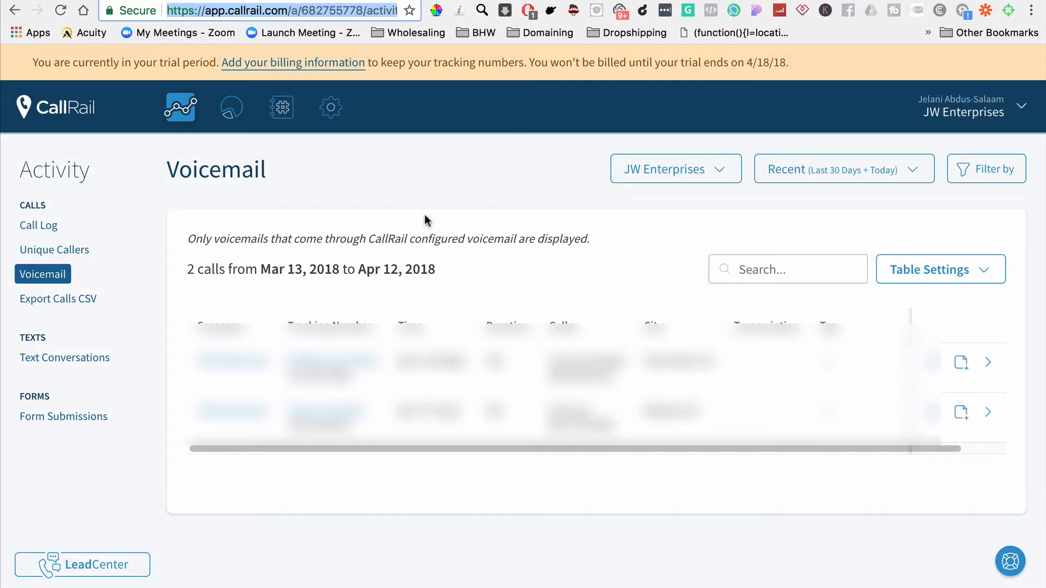
key("super+l")
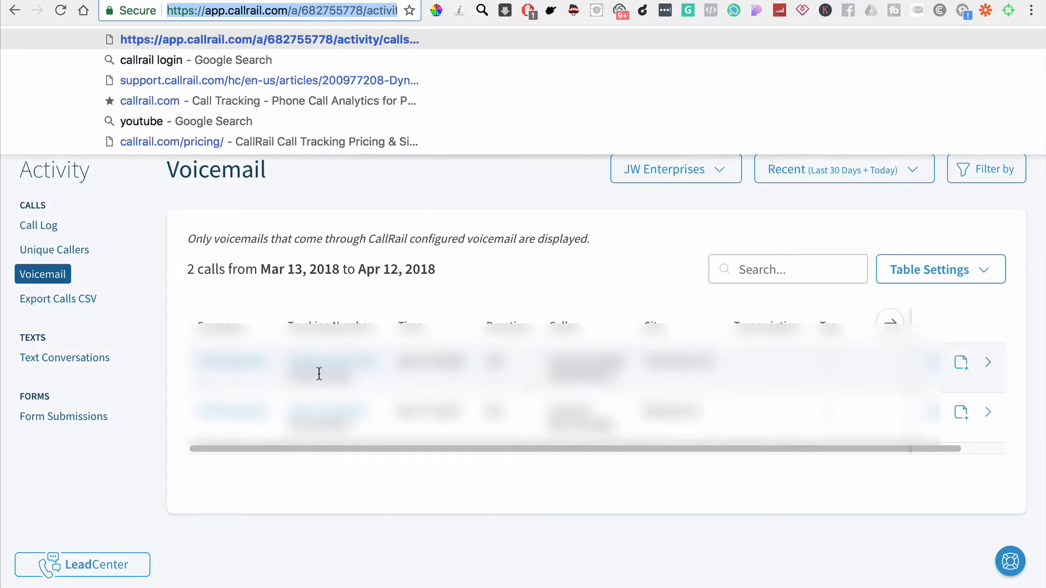
left_click(283, 377)
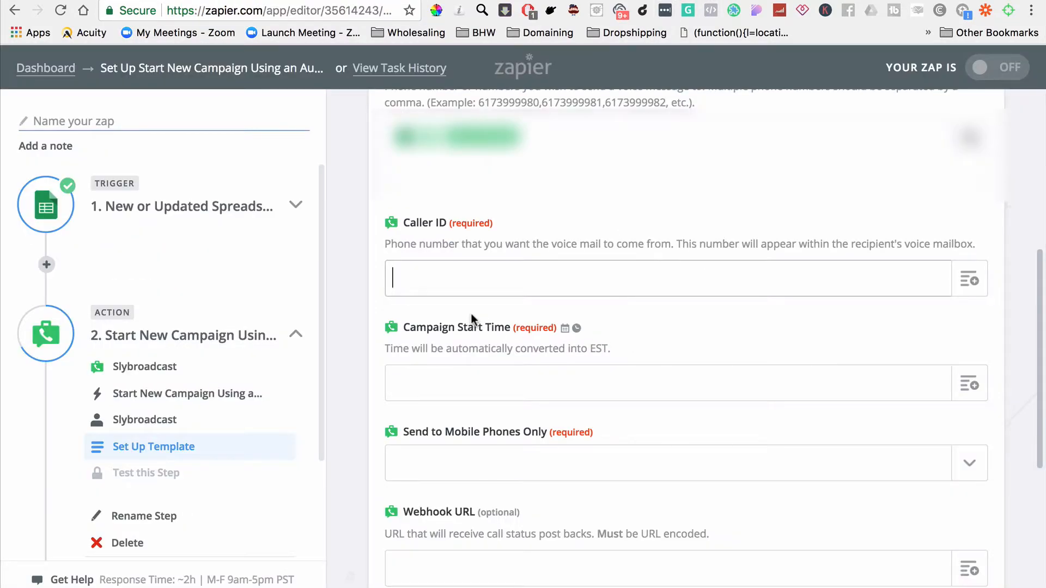
key("super+v")
Step: Set the Campaign Start Time to "now"
left_click(475, 390)
scroll(478, 388, "down", 2)
type("now")
left_click(374, 358)
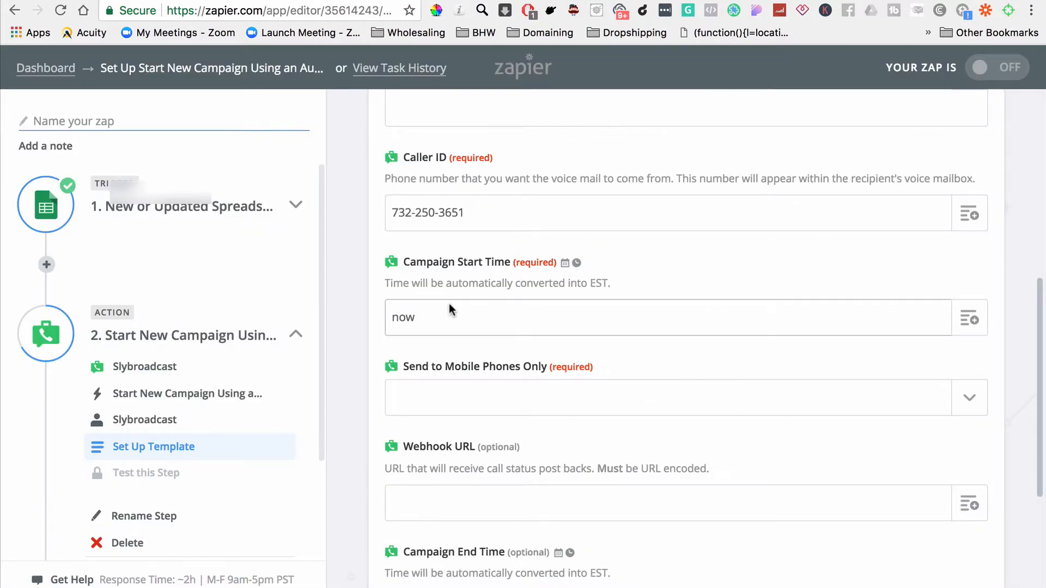
Step: Set Send to Mobile Phones Only to No, leaving the optional webhook URL and campaign end time empty
scroll(444, 369, "down", 3)
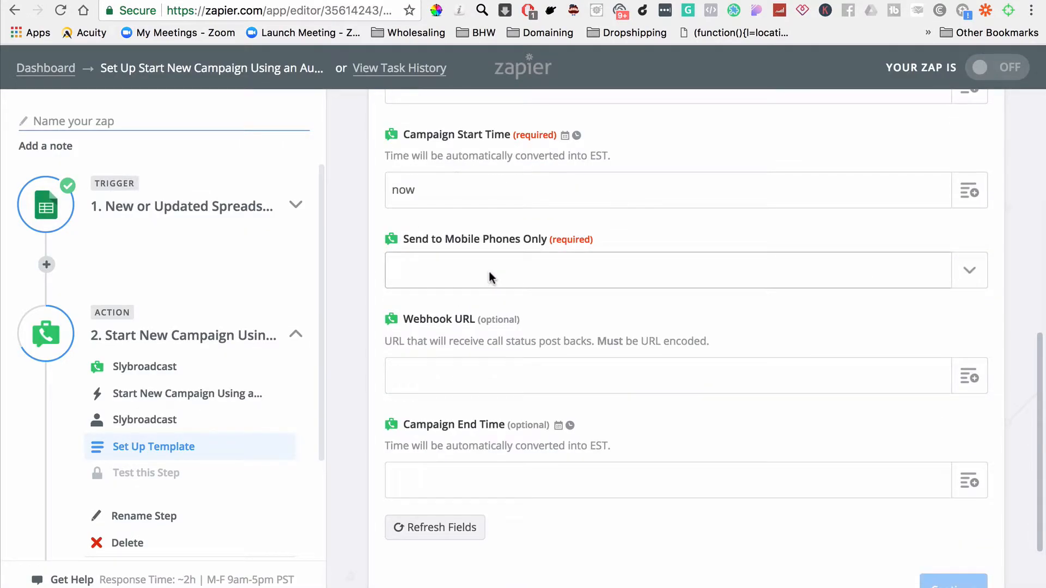
left_click(489, 278)
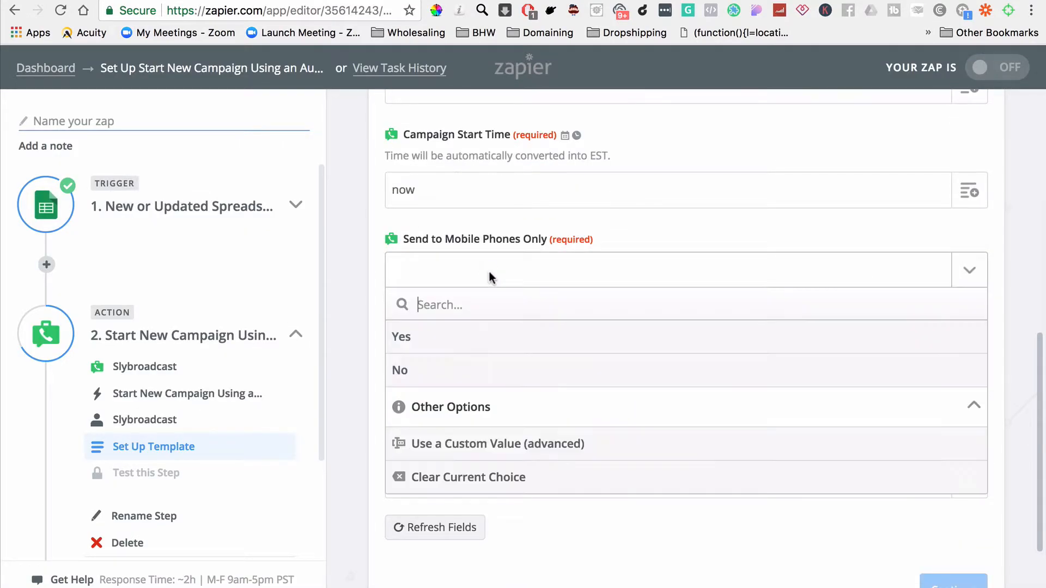
left_click(414, 370)
scroll(442, 379, "down", 1)
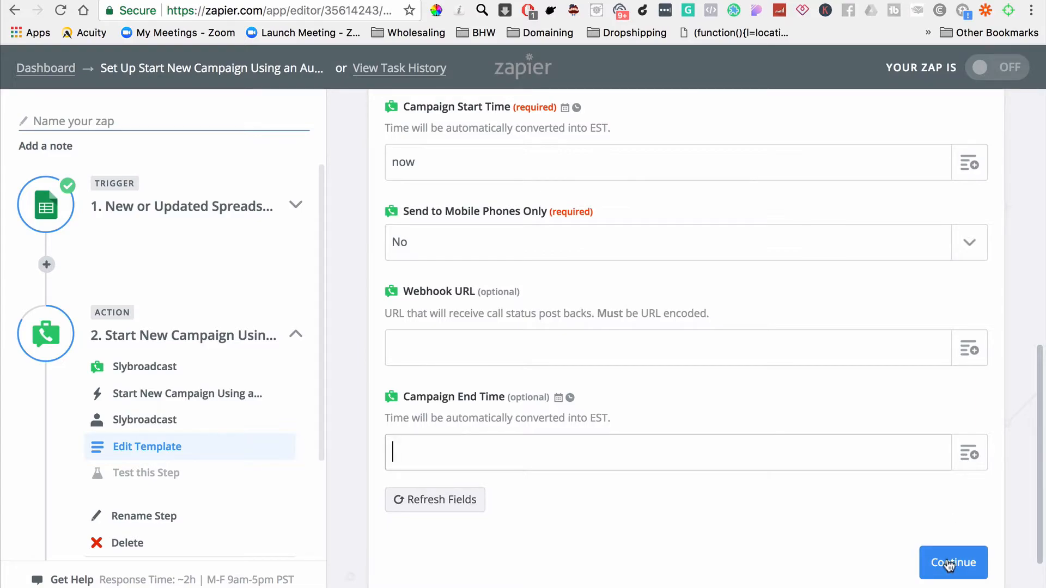
Step: Continue past the template, review the test values and send a test campaign to Slybroadcast
left_click(949, 576)
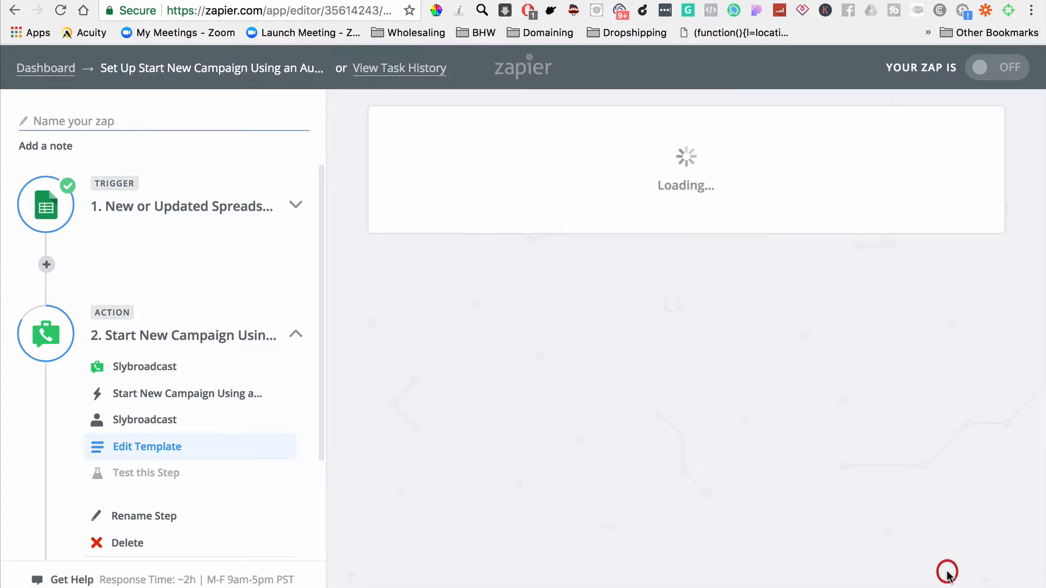
scroll(696, 349, "down", 5)
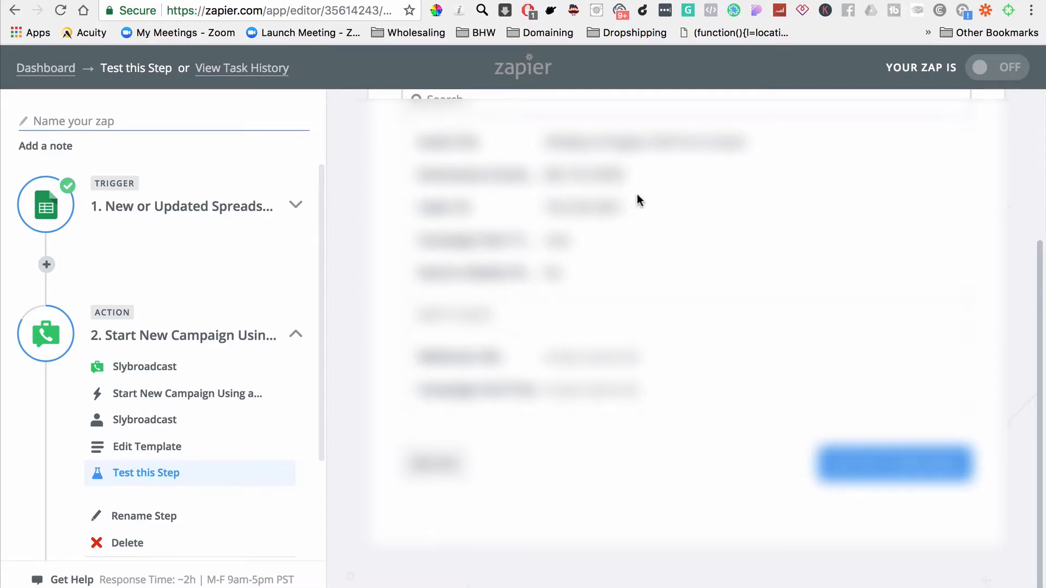
left_click(890, 478)
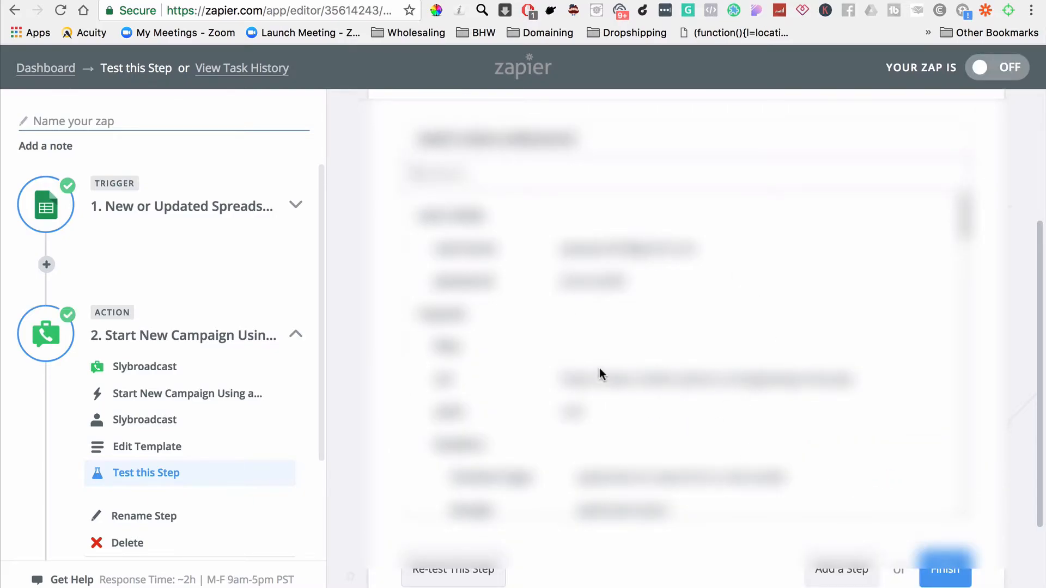
Step: Review the test response data, finish the setup and turn the Zap on
scroll(625, 342, "down", 5)
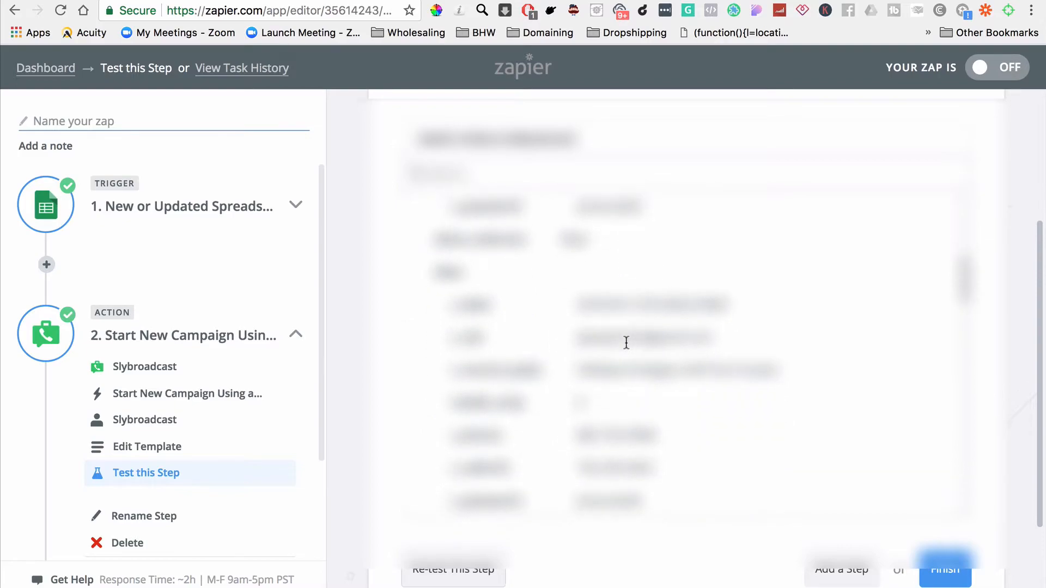
scroll(627, 342, "down", 10)
scroll(625, 343, "down", 8)
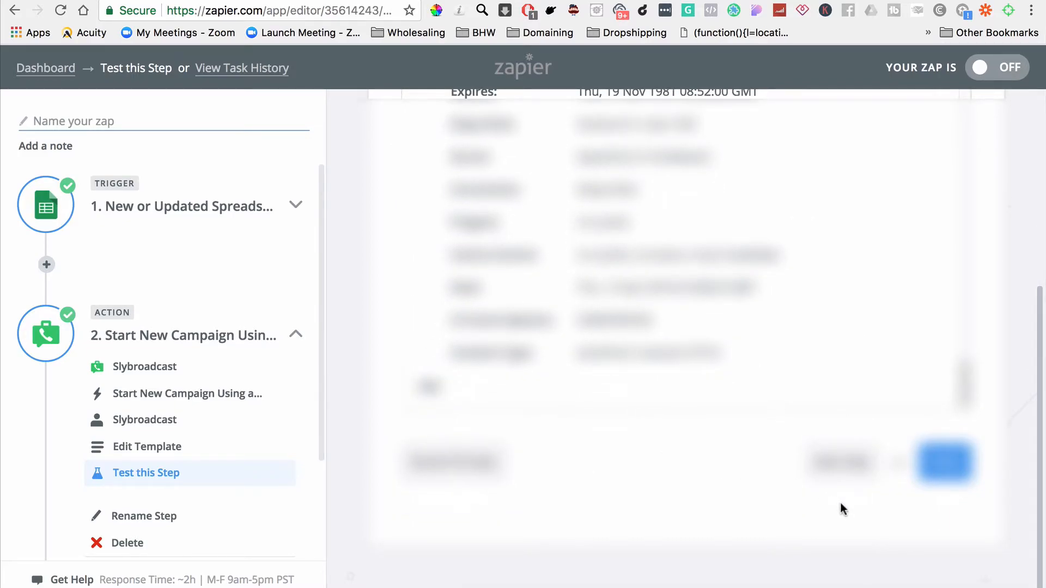
left_click(944, 471)
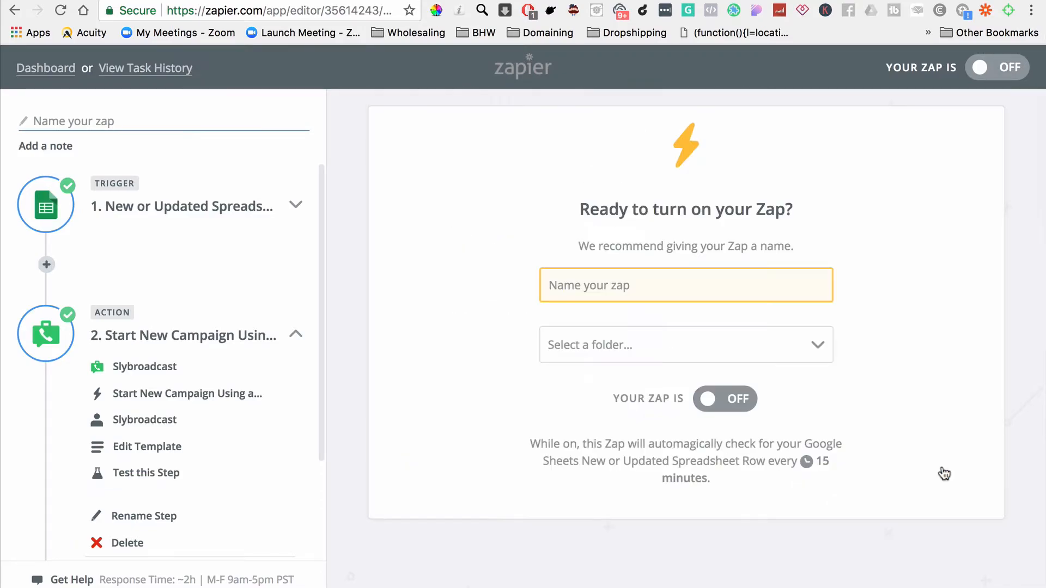
left_click(722, 404)
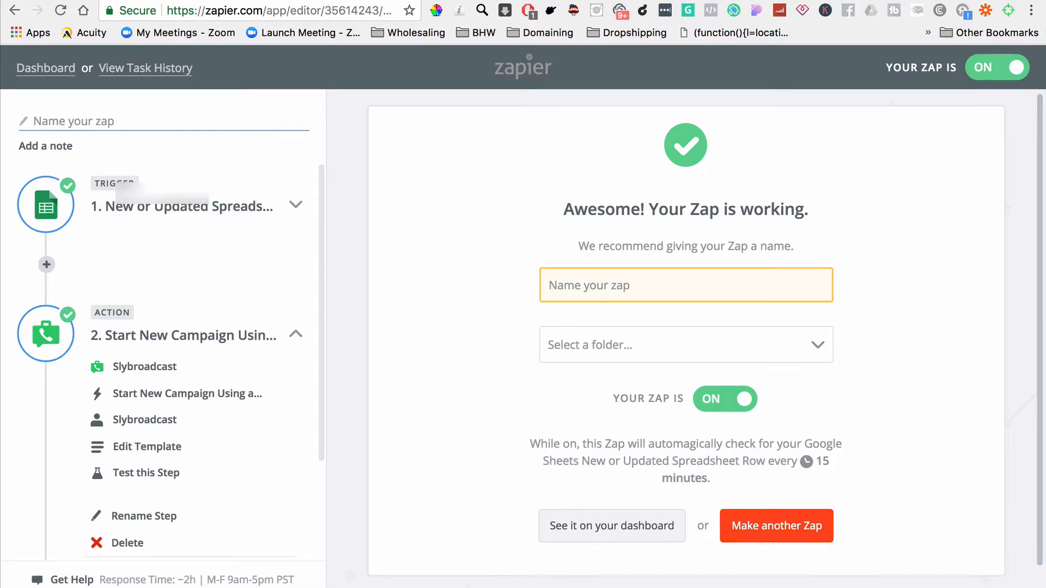
Step: Check the sample row in the spreadsheet, switch to Slybroadcast and refresh the campaign dashboard to examine the test campaign's status
left_click(316, 0)
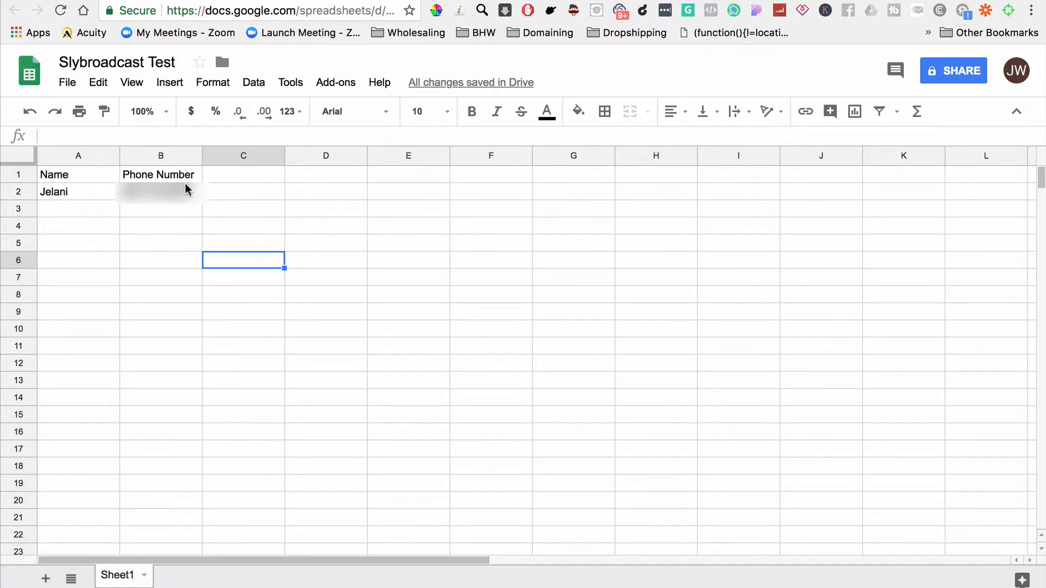
key("ctrl+Tab")
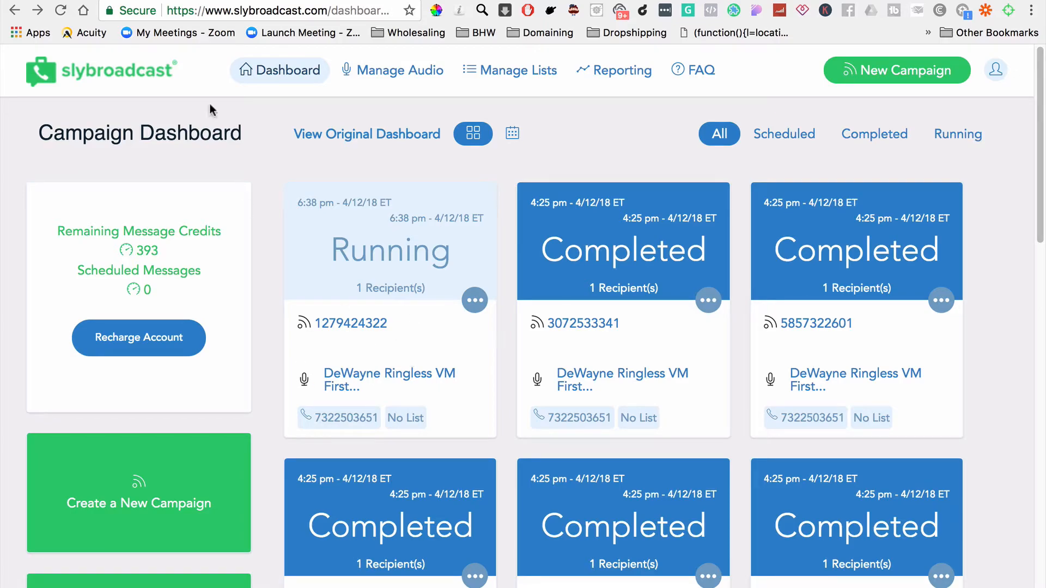
left_click(61, 11)
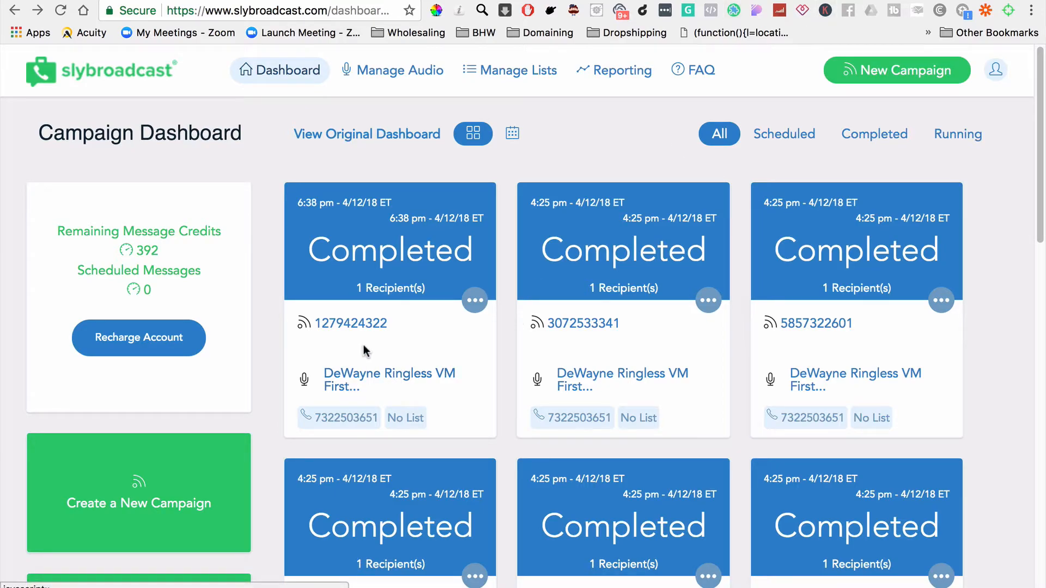
Step: Examine the newest campaign's details and recipient results in Slybroadcast's reporting section
left_click(635, 77)
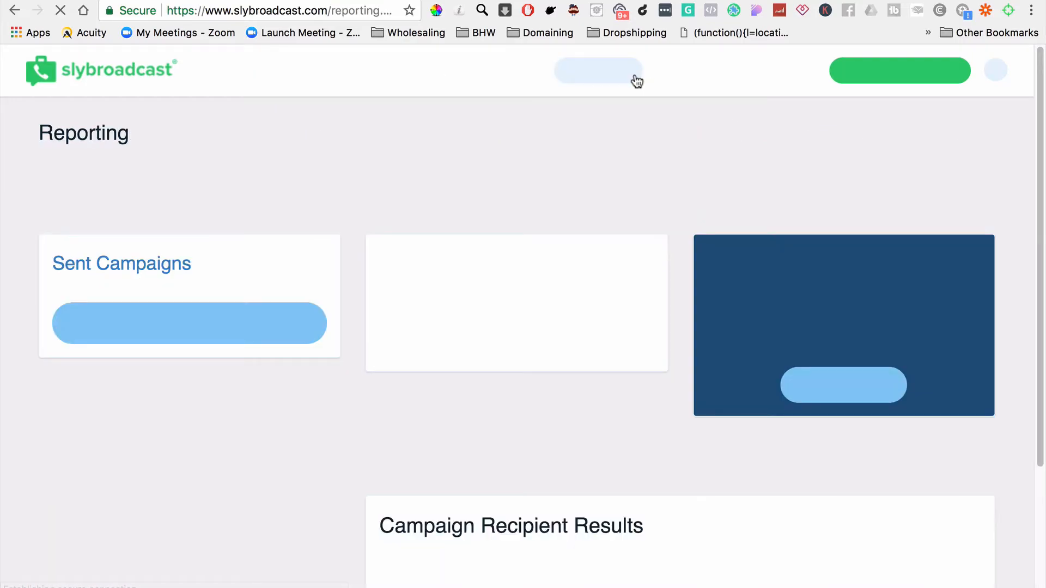
scroll(446, 411, "down", 3)
scroll(446, 414, "up", 1)
scroll(444, 415, "up", 3)
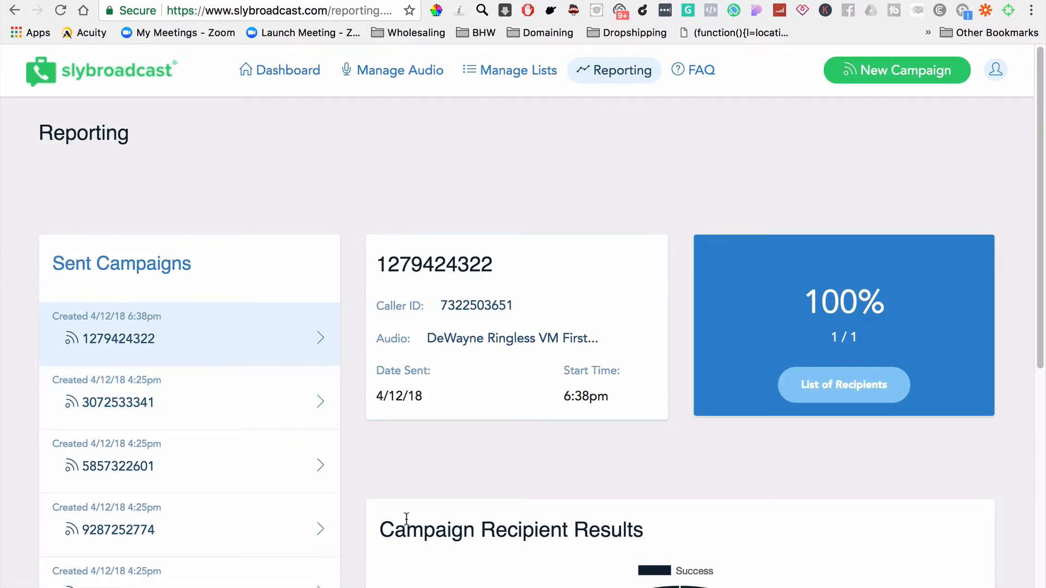
left_click(320, 348)
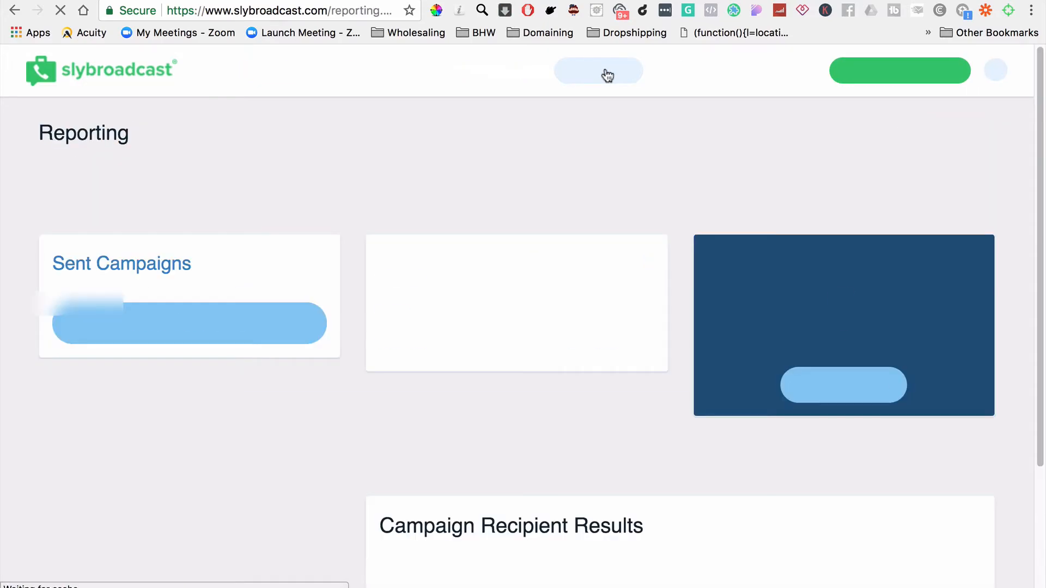
scroll(472, 489, "down", 6)
scroll(471, 489, "up", 7)
scroll(471, 489, "down", 2)
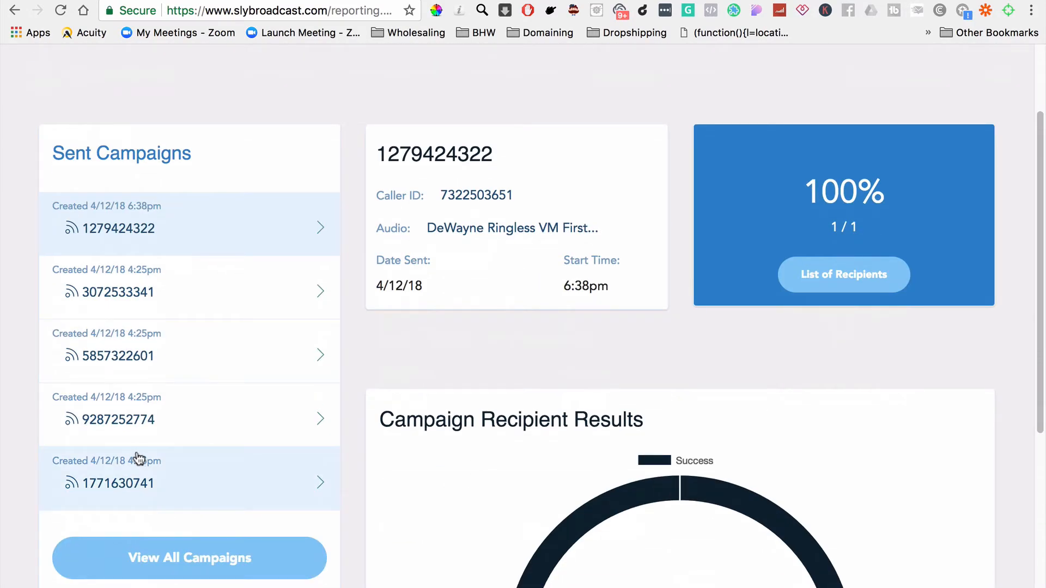
scroll(224, 439, "up", 2)
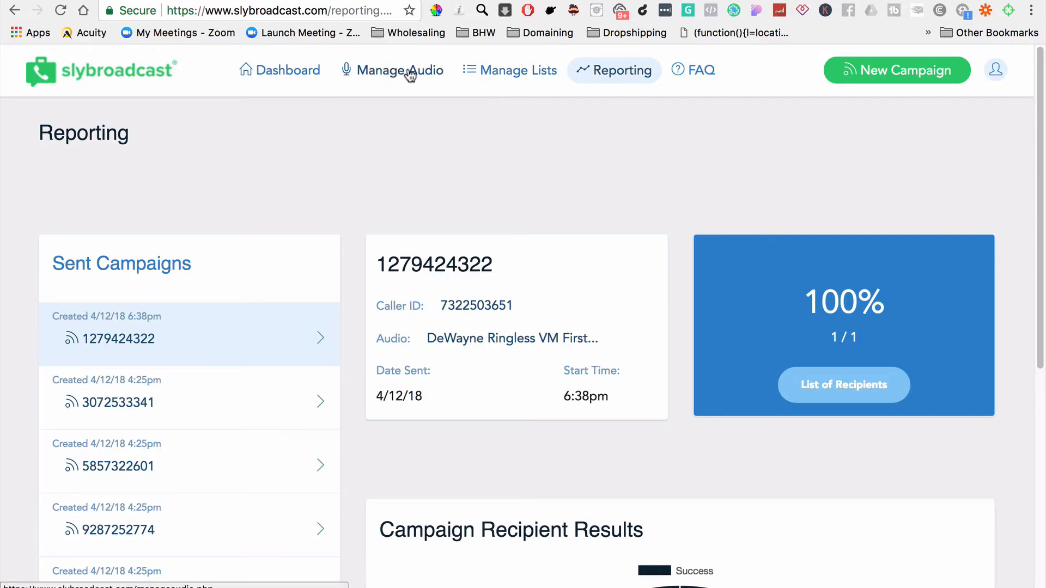
Step: Return to the campaign dashboard and look through the cards of past campaigns
left_click(292, 68)
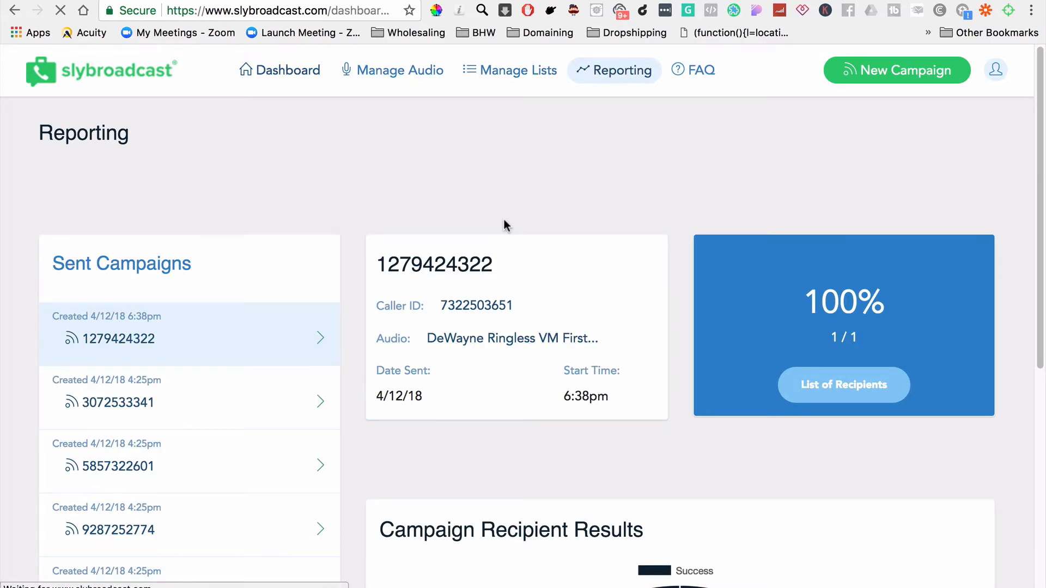
scroll(504, 225, "down", 3)
scroll(504, 225, "down", 5)
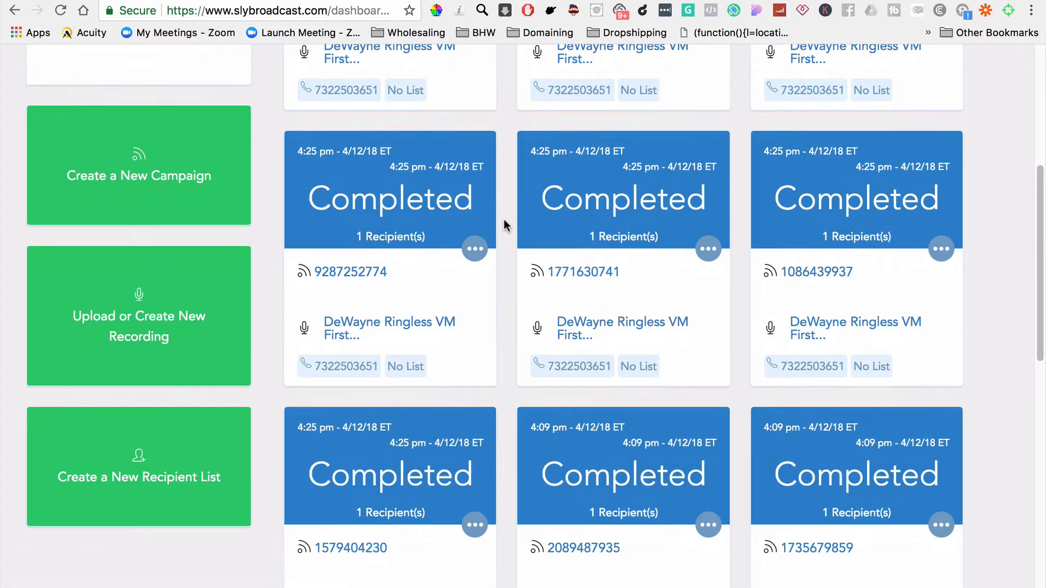
scroll(504, 225, "up", 1)
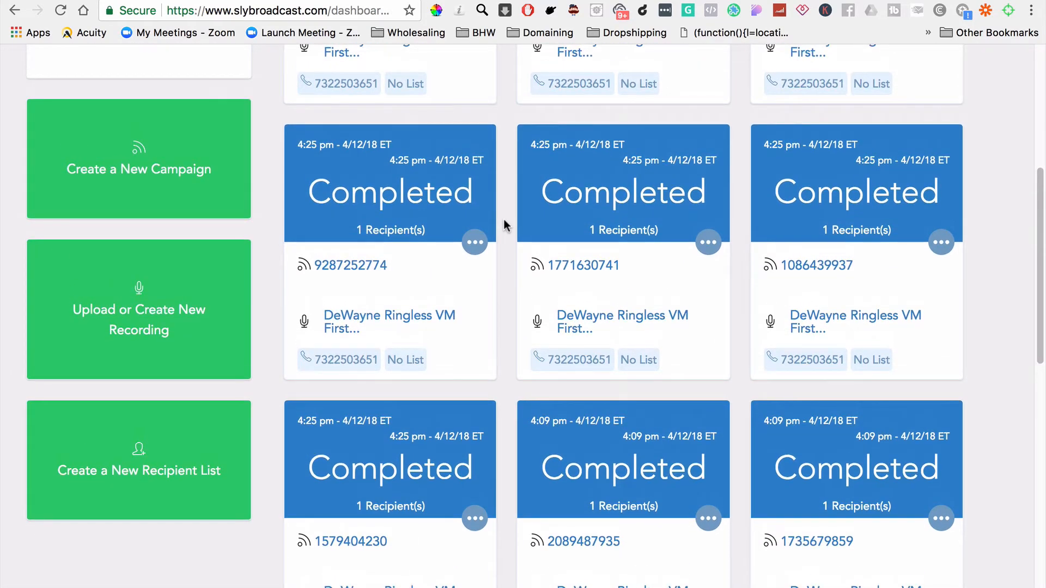
scroll(504, 223, "down", 3)
scroll(503, 223, "up", 1)
scroll(503, 219, "up", 1)
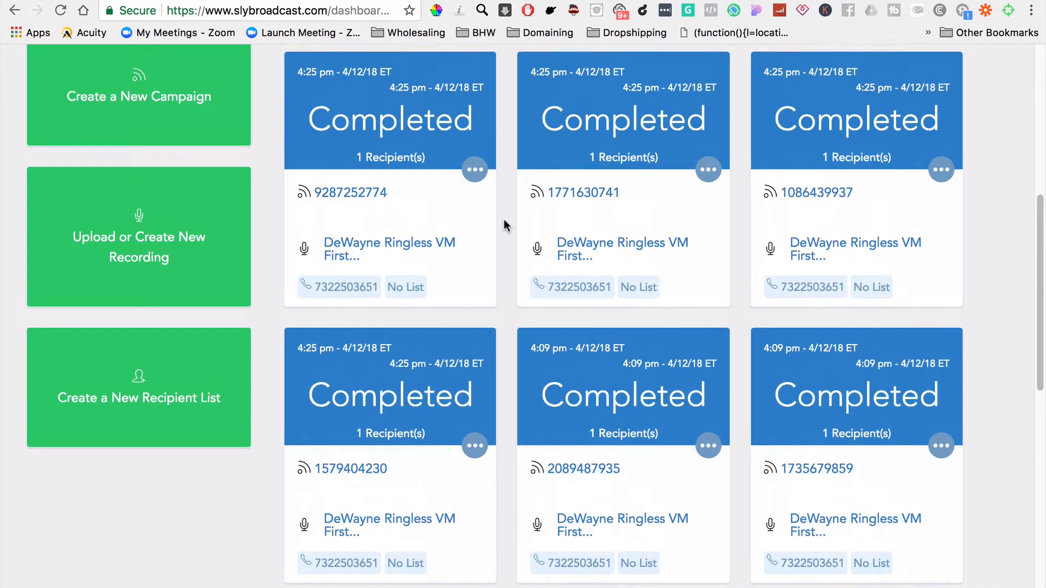
Step: View the stats of one of the 4:25 pm campaigns, then go back and examine the oldest campaigns on the dashboard
left_click(942, 180)
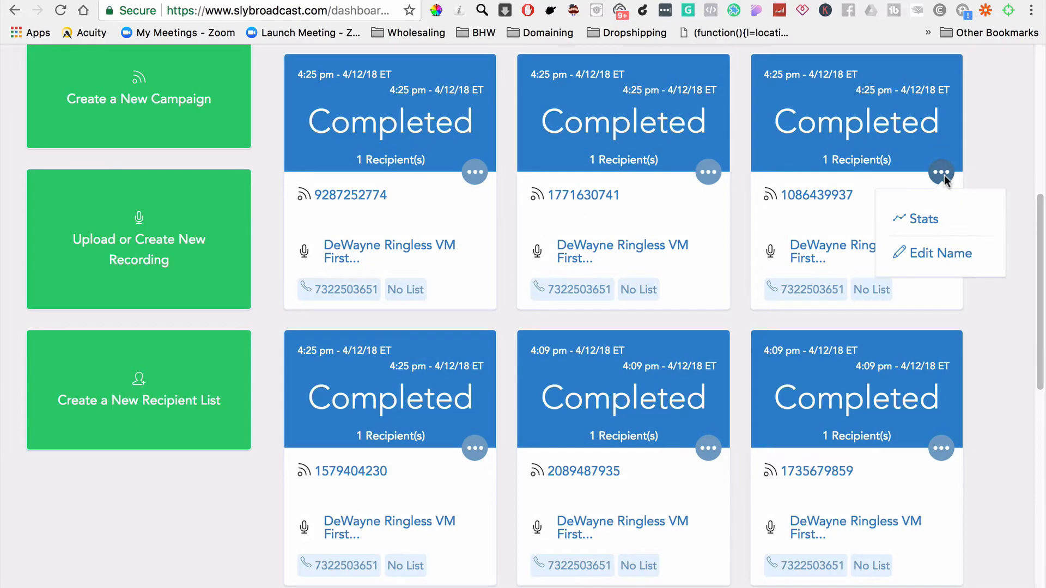
left_click(926, 217)
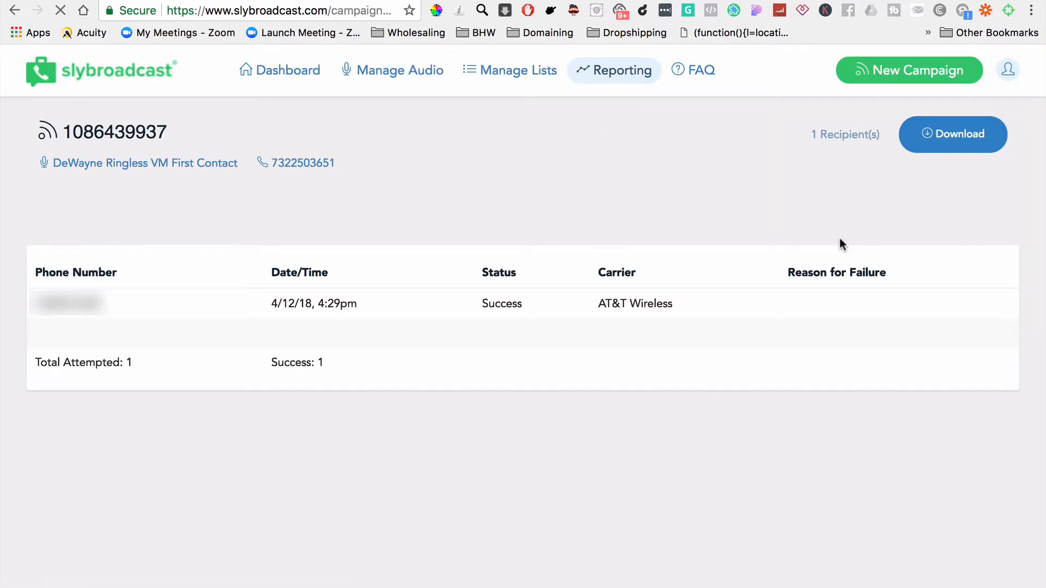
left_click(16, 10)
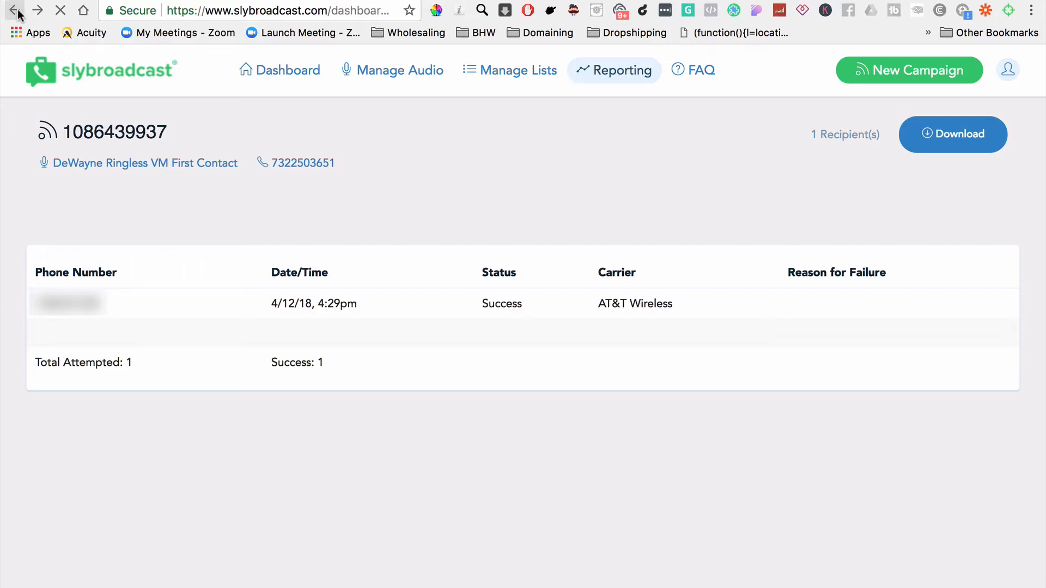
scroll(661, 420, "down", 10)
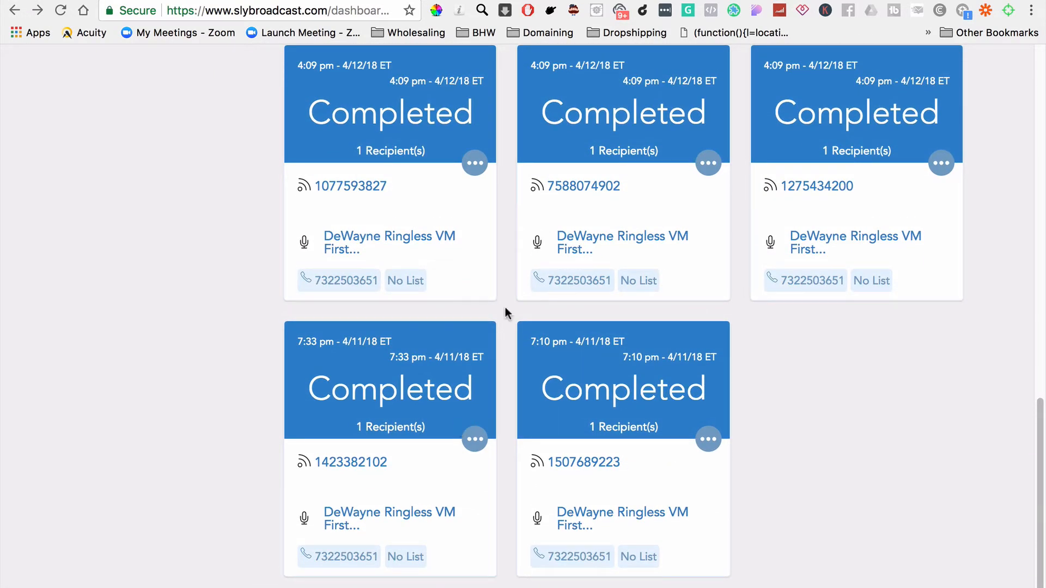
Step: View the stats of the last 4:09 pm campaign from 4/12/18, examine the recipient's delivery status, and return to the campaign dashboard
left_click(942, 164)
left_click(926, 213)
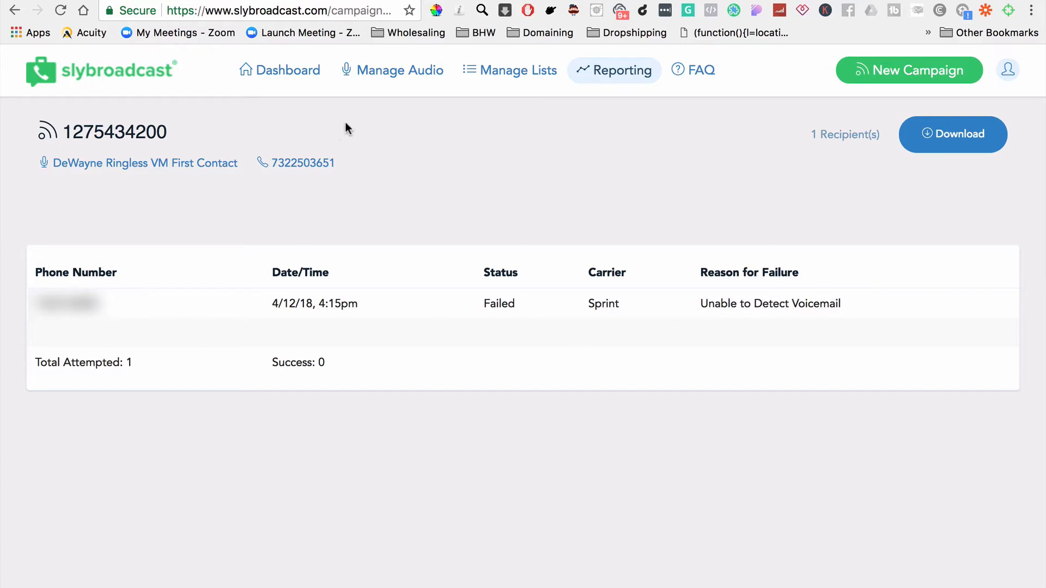
left_click(283, 85)
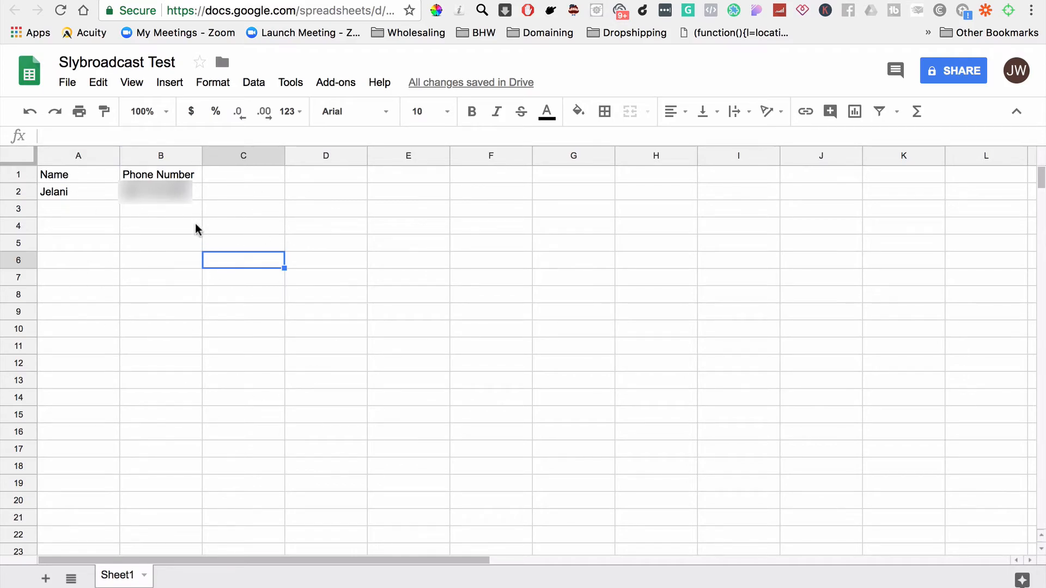
Step: Check row 3's Name and Phone Number cells in the Slybroadcast Test sheet, and review the Slybroadcast dashboard and the Zap in Zapier
left_click(74, 214)
left_click(148, 212)
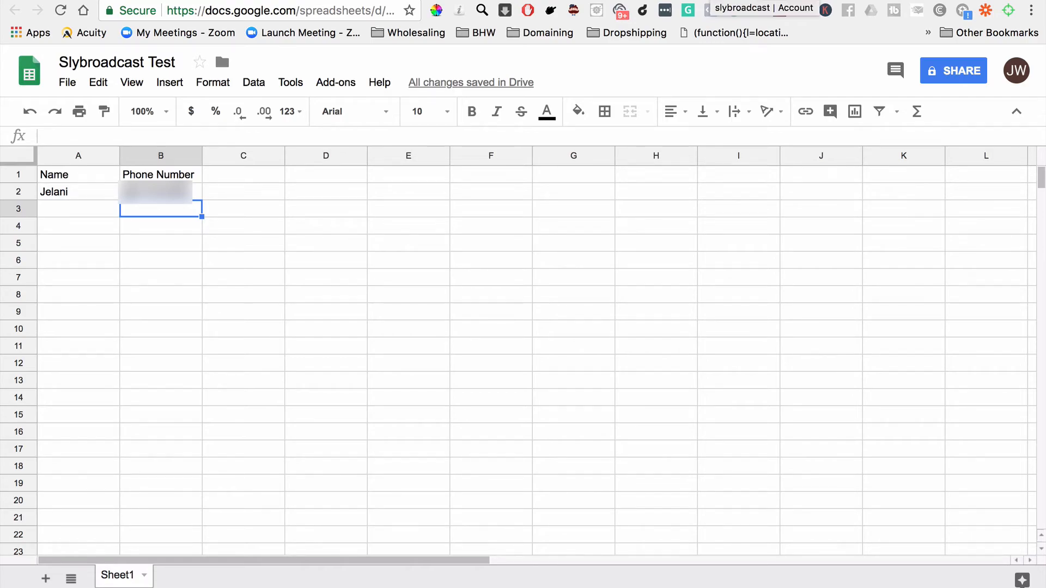
left_click(710, 0)
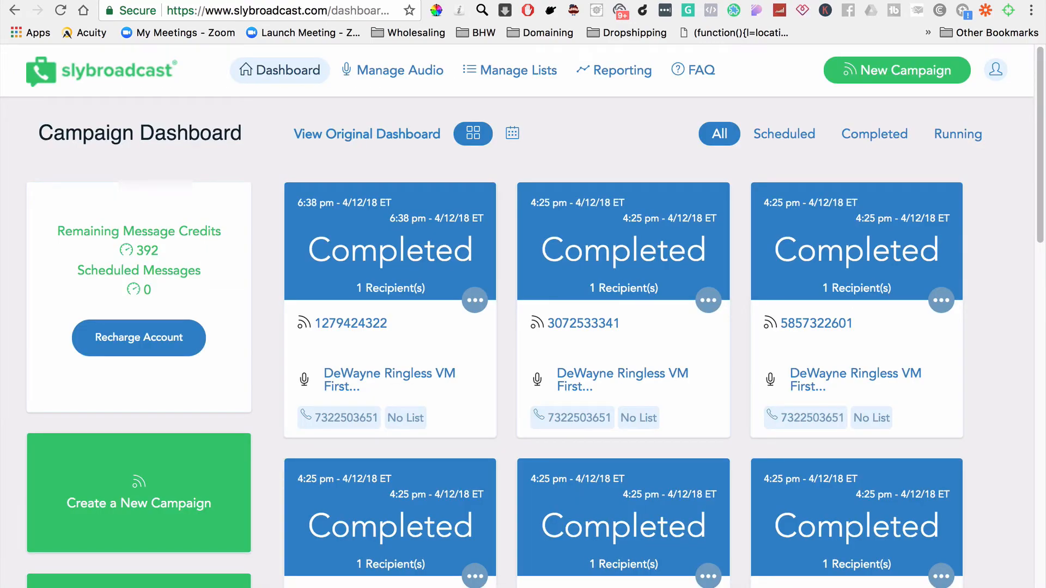
left_click(679, 0)
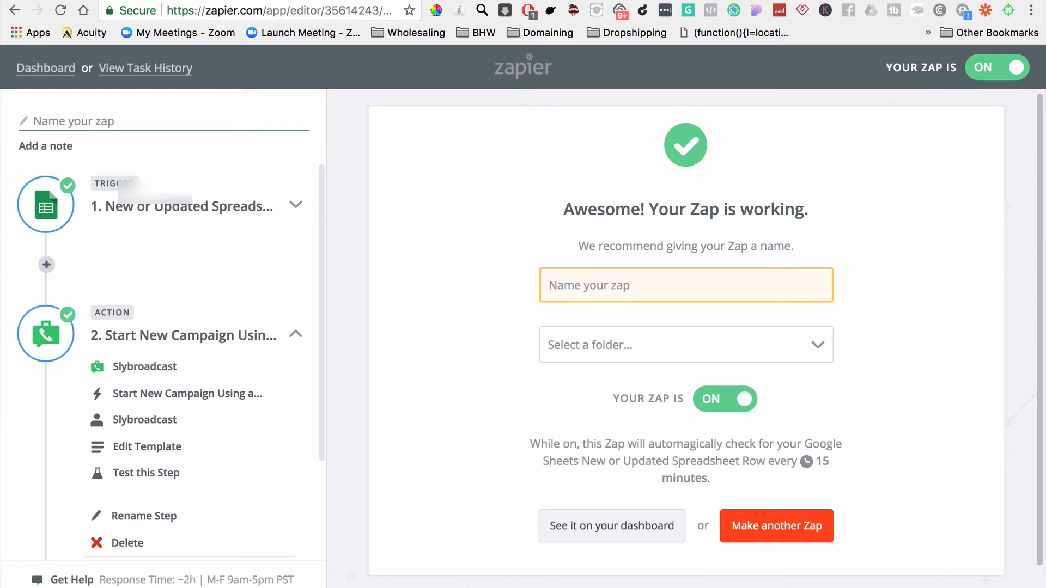
left_click(710, 0)
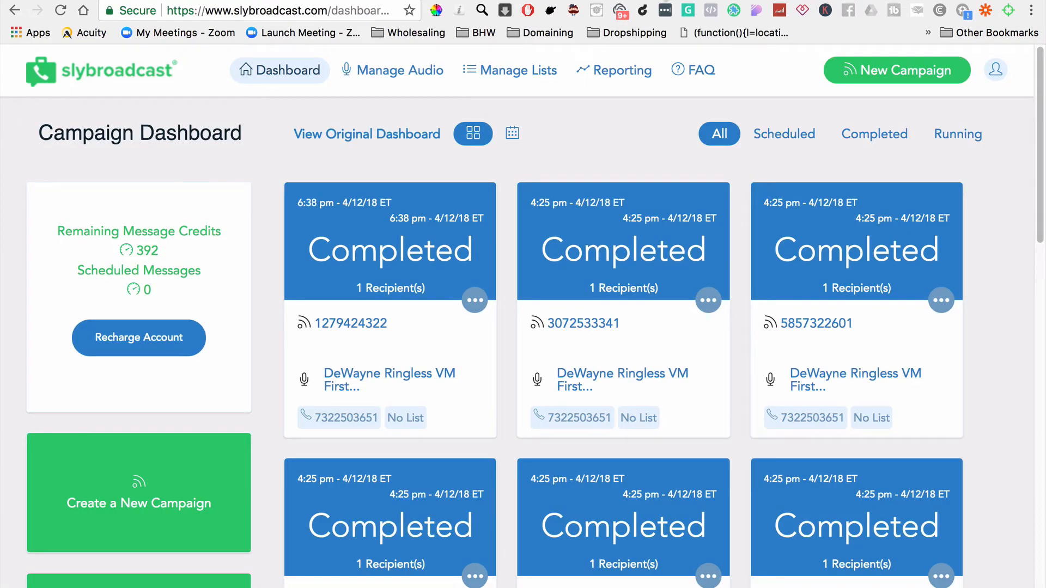